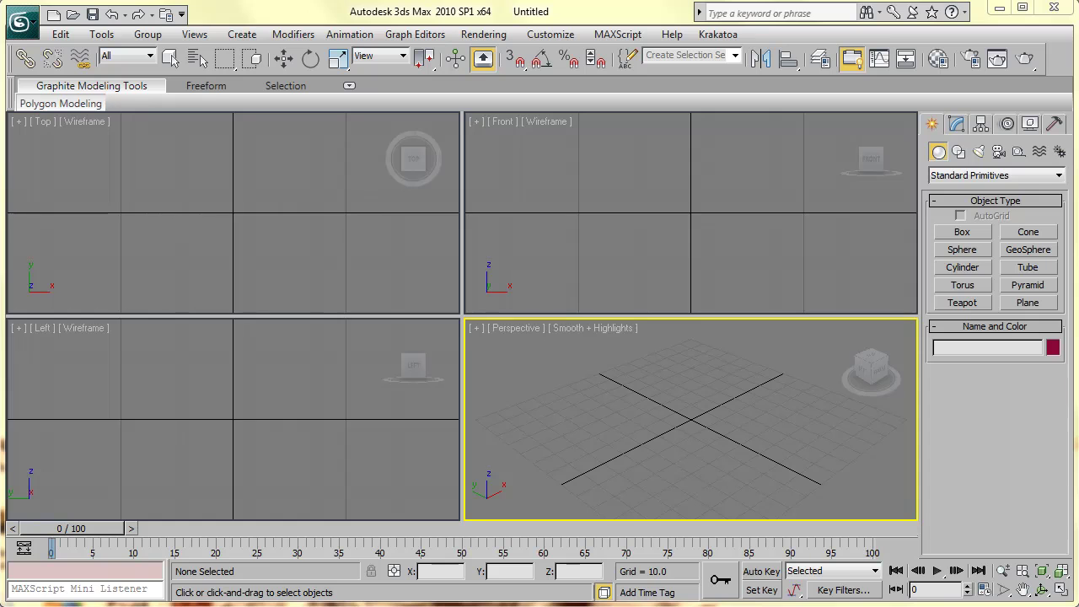
# Copy text from the Change Renderer script web page, then return to 3ds Max.
pyautogui.hotkey('alt', 'Tab')
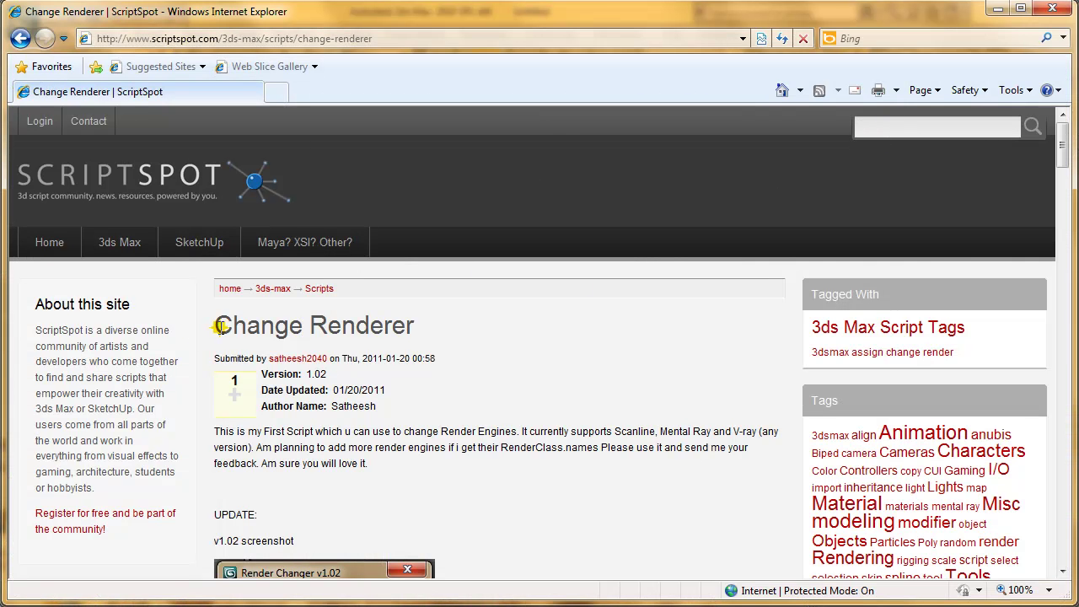
pyautogui.tripleClick(219, 327)
pyautogui.click(445, 329)
pyautogui.click(997, 9)
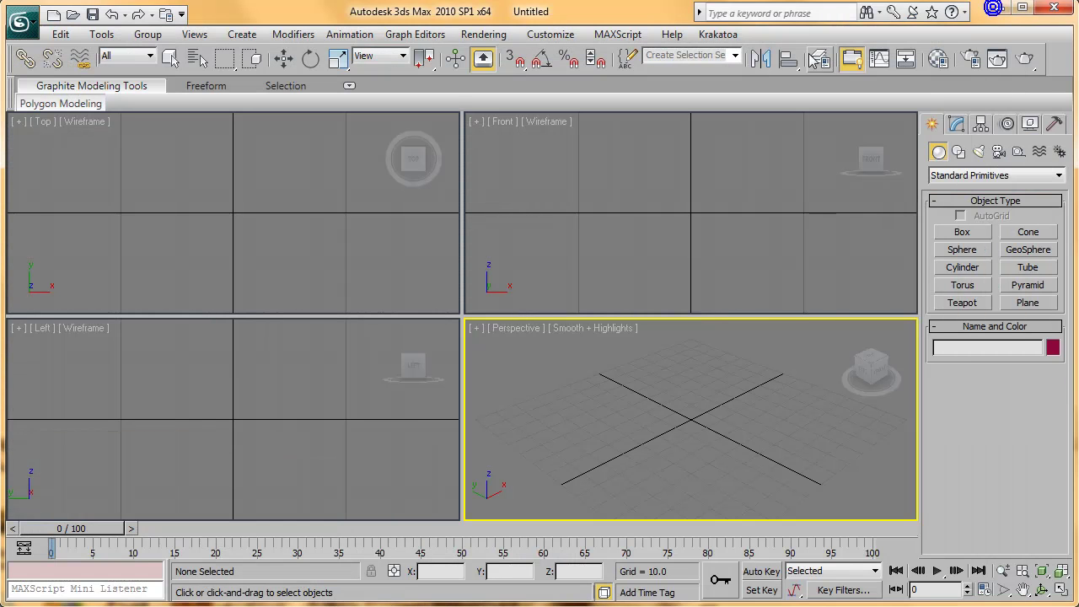
# Run the Render Changer v1.00 script from My Scripts and move its panel to the upper left.
pyautogui.click(628, 39)
pyautogui.click(632, 91)
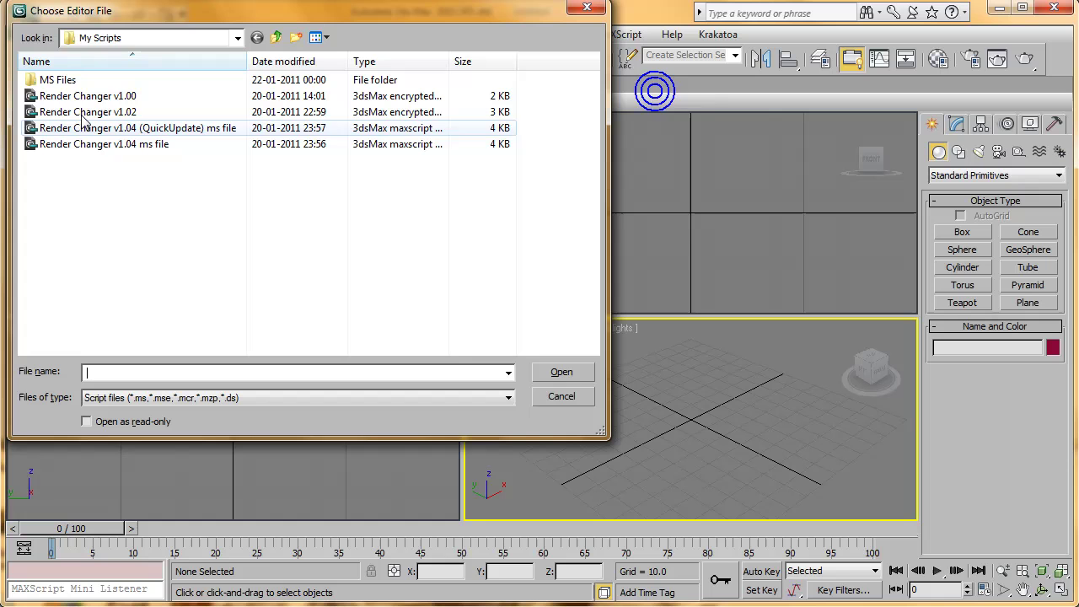
pyautogui.click(152, 40)
pyautogui.press('Escape')
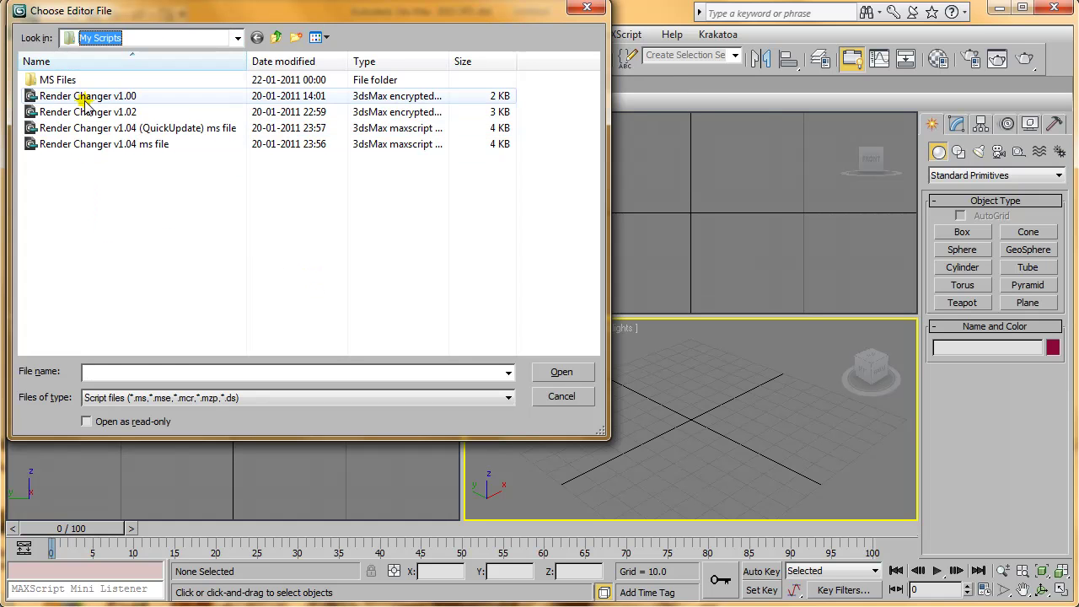
pyautogui.click(85, 96)
pyautogui.click(559, 371)
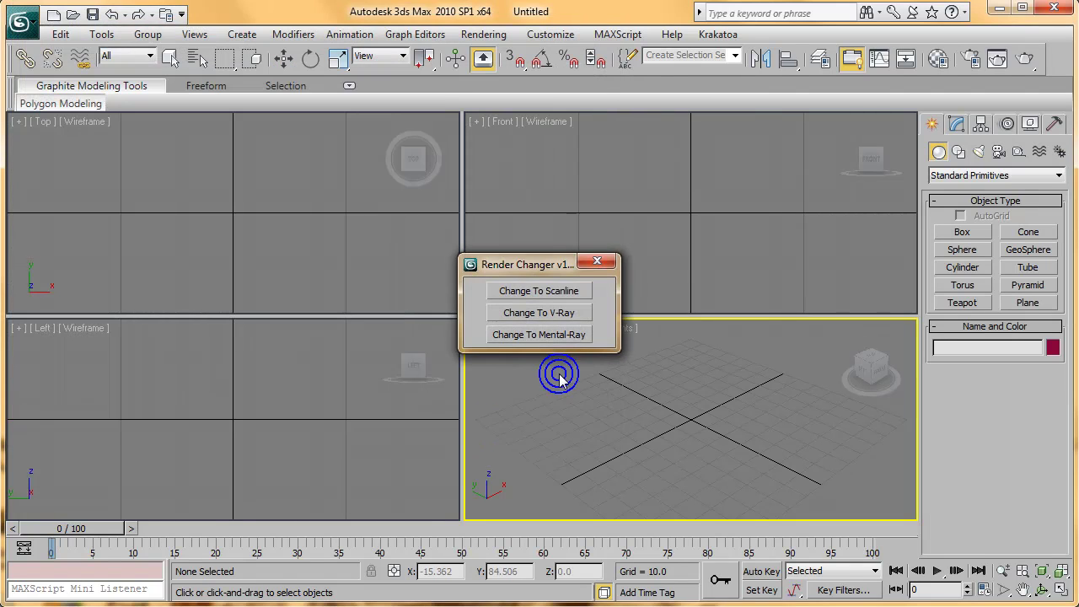
pyautogui.moveTo(540, 264); pyautogui.dragTo(197, 213)
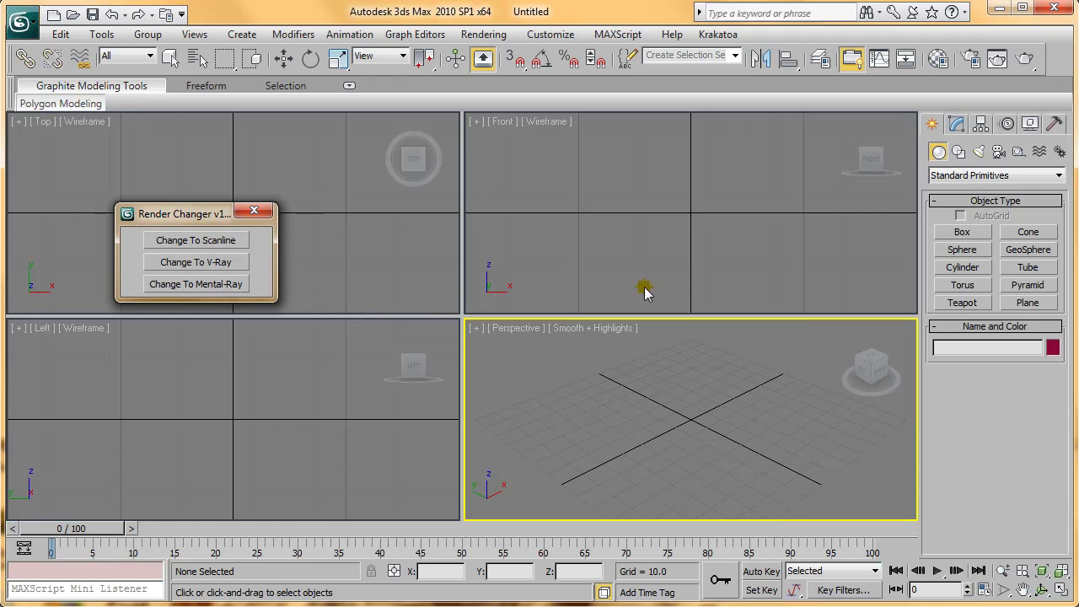
# Open Render Setup and arrange it beside the Render Changer panel.
pyautogui.moveTo(228, 214); pyautogui.dragTo(213, 210)
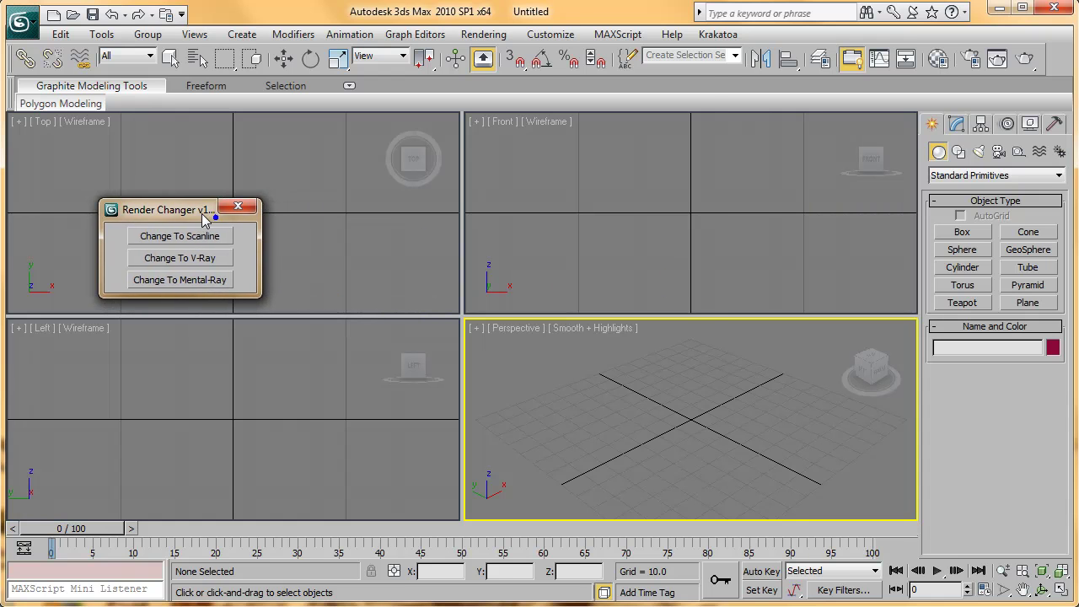
pyautogui.click(483, 34)
pyautogui.click(503, 75)
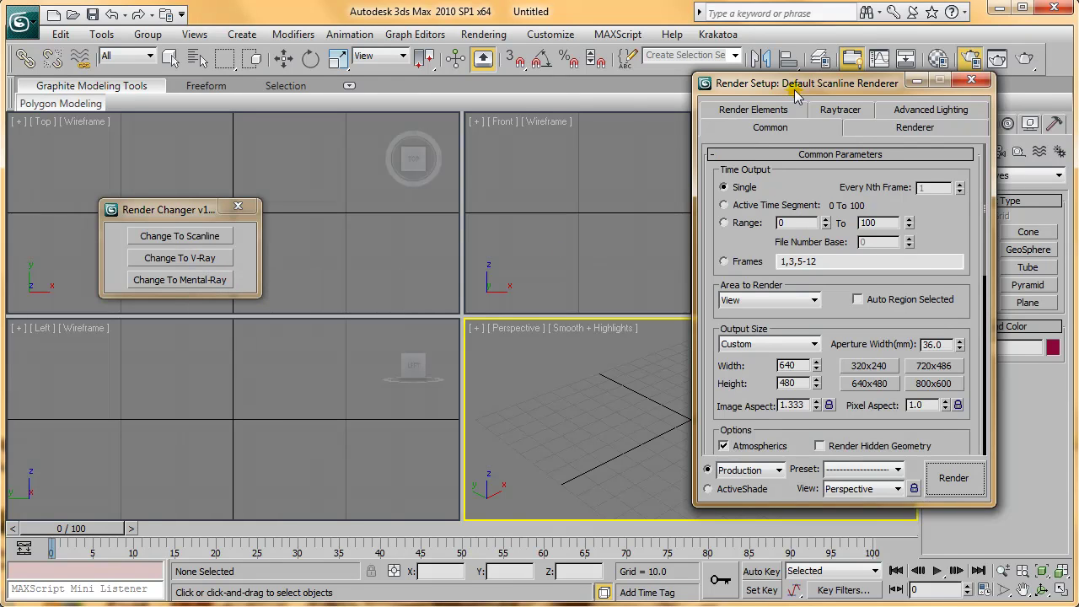
pyautogui.moveTo(792, 84); pyautogui.dragTo(630, 115)
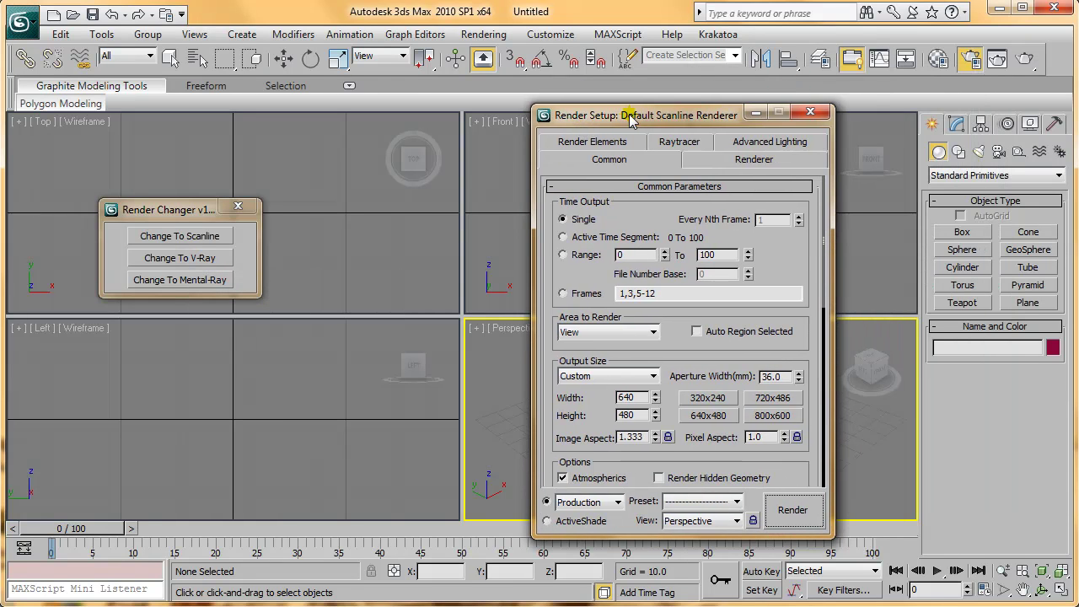
# Switch the renderer to V-Ray, then mental ray, then back to V-Ray, confirming each message.
pyautogui.click(181, 258)
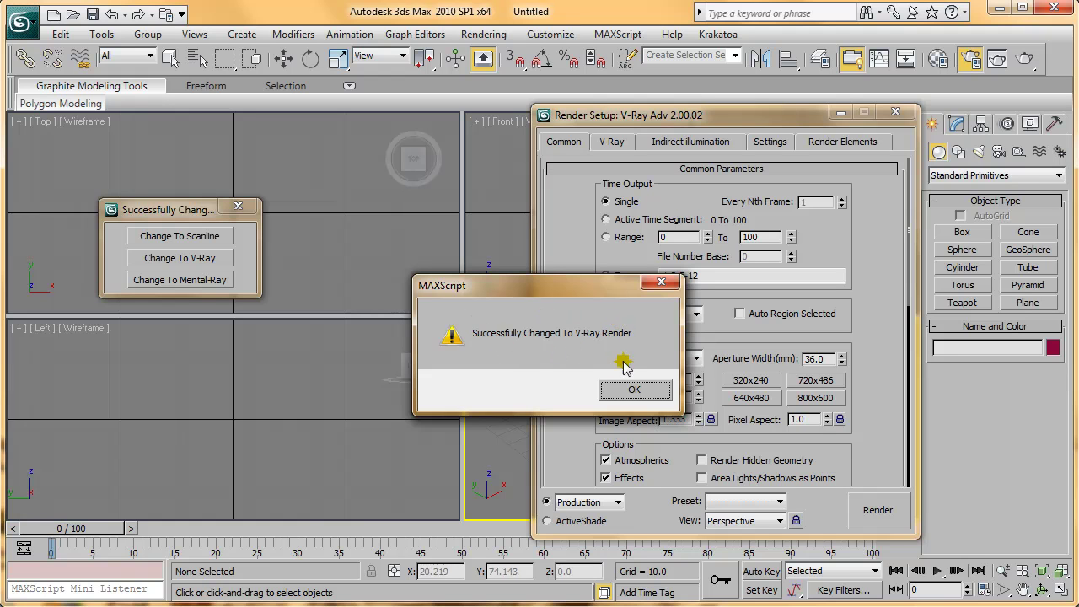
pyautogui.click(624, 390)
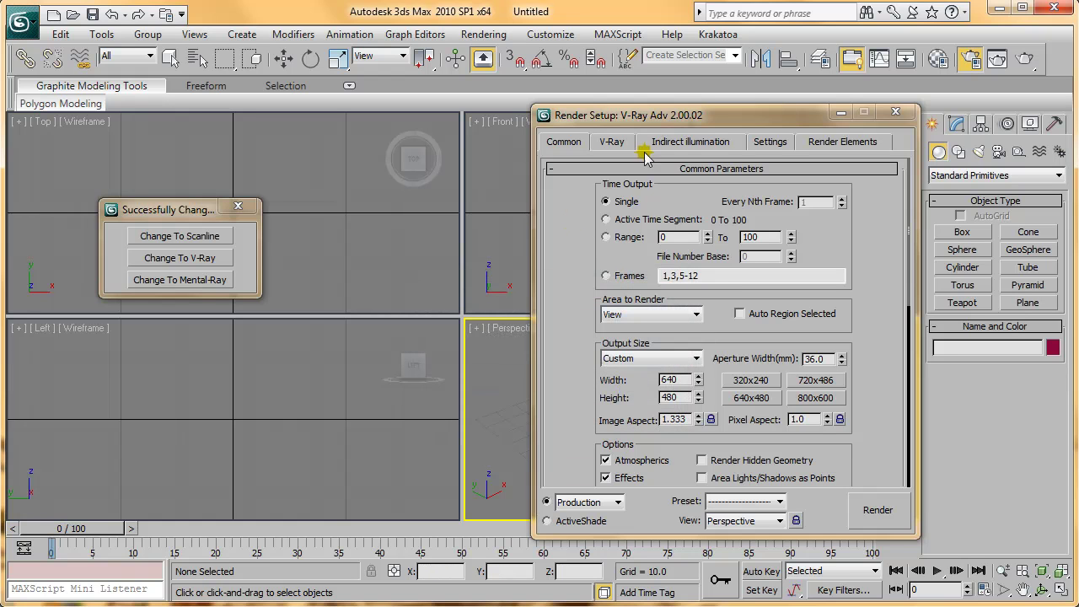
pyautogui.click(213, 279)
pyautogui.click(660, 386)
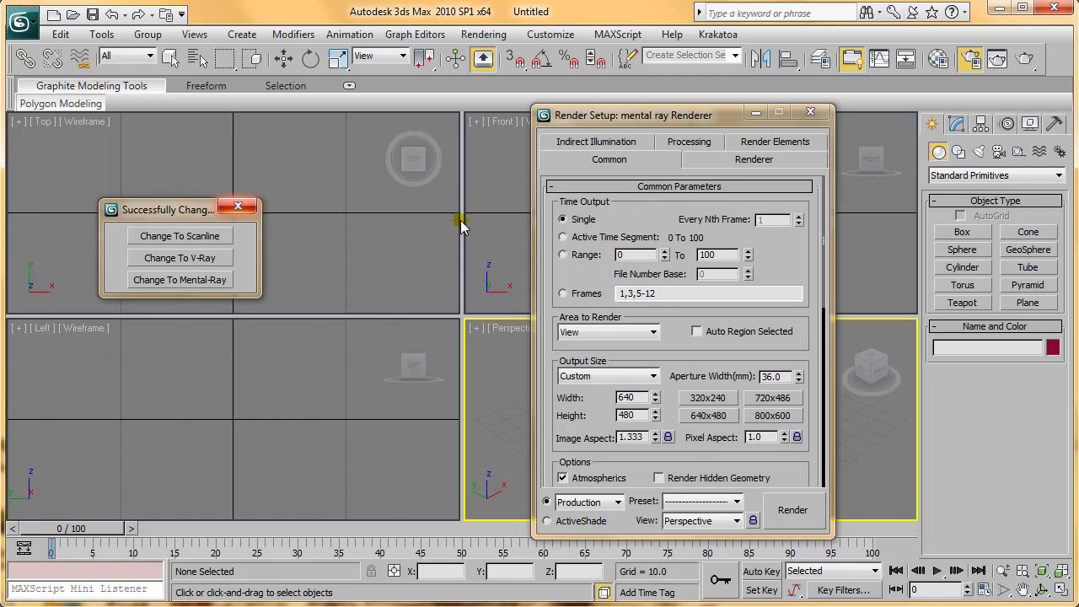
pyautogui.click(177, 258)
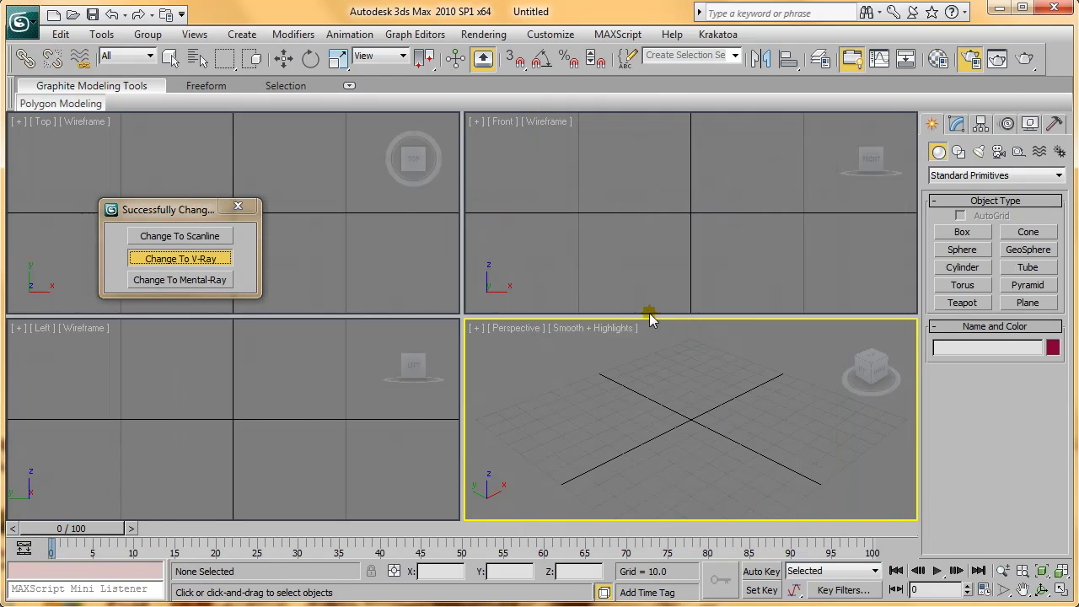
pyautogui.click(633, 387)
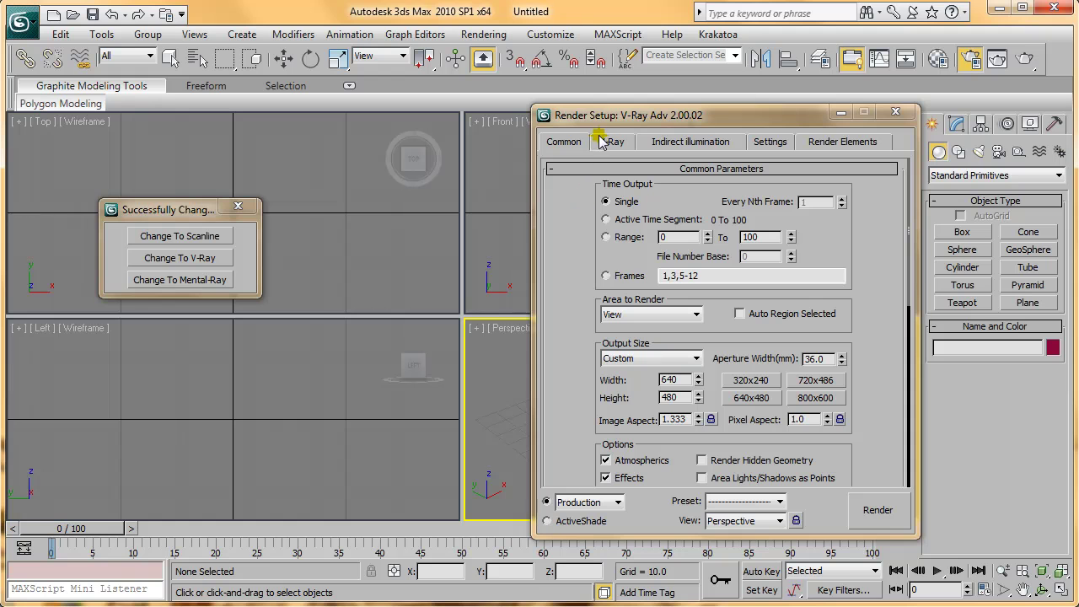
# Close Render Setup and switch the renderer to Default Scanline with Change To Scanline.
pyautogui.click(895, 115)
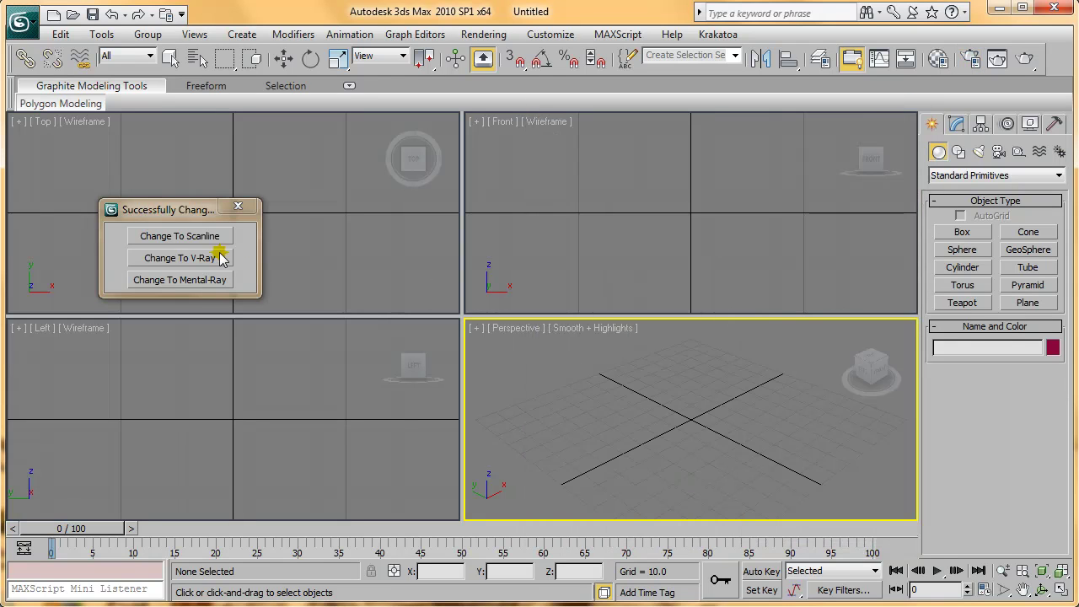
pyautogui.click(199, 238)
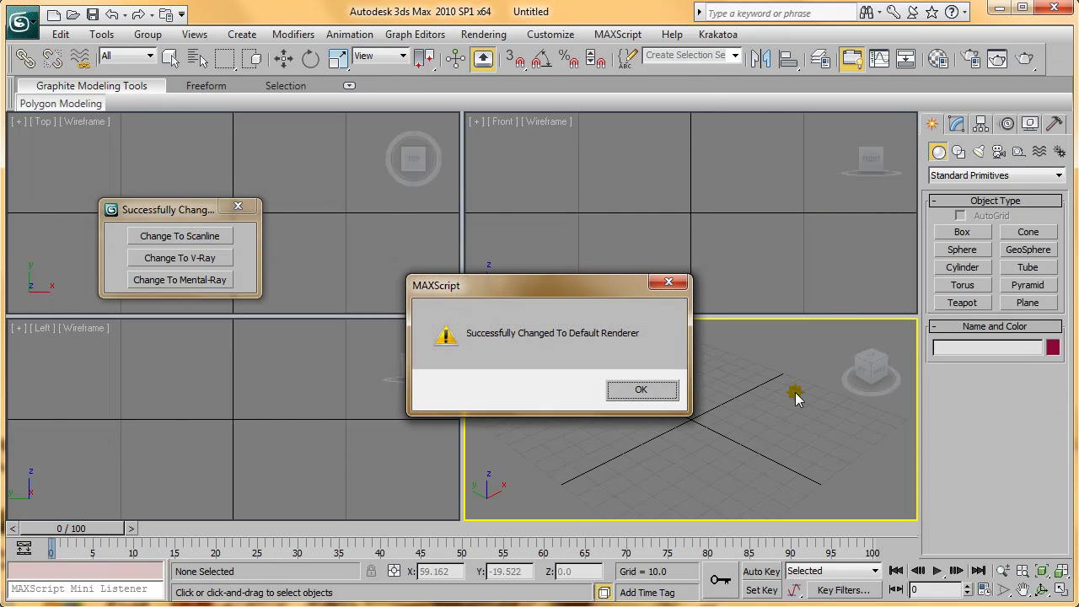
pyautogui.click(654, 390)
# Reopen Render Setup to confirm the Scanline renderer, then close it.
pyautogui.click(483, 33)
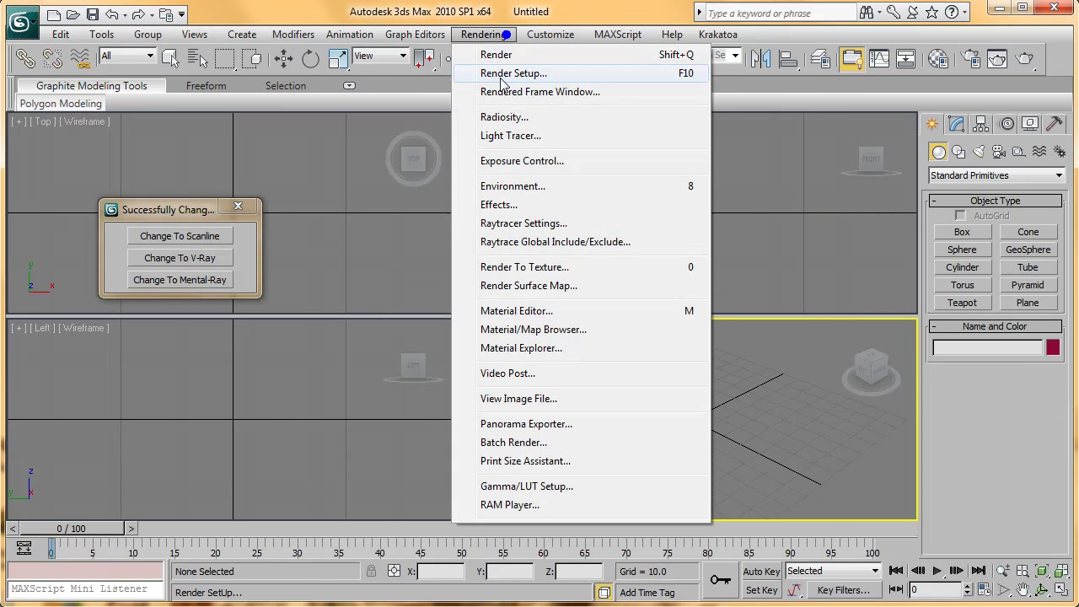
pyautogui.click(499, 73)
pyautogui.click(810, 112)
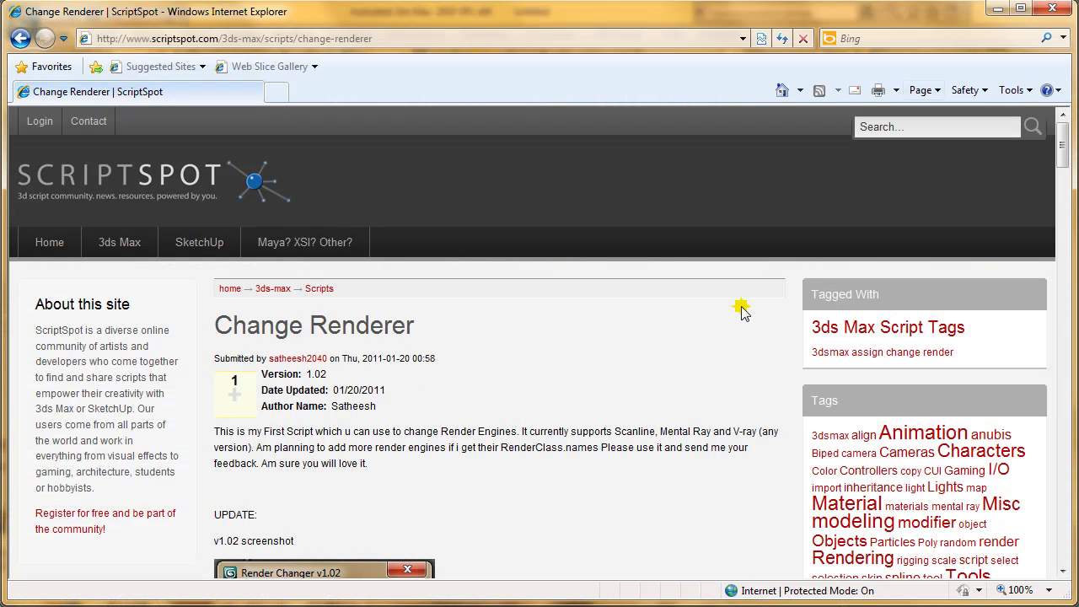
pyautogui.scroll(-5, 585, 371)
pyautogui.scroll(5, 581, 364)
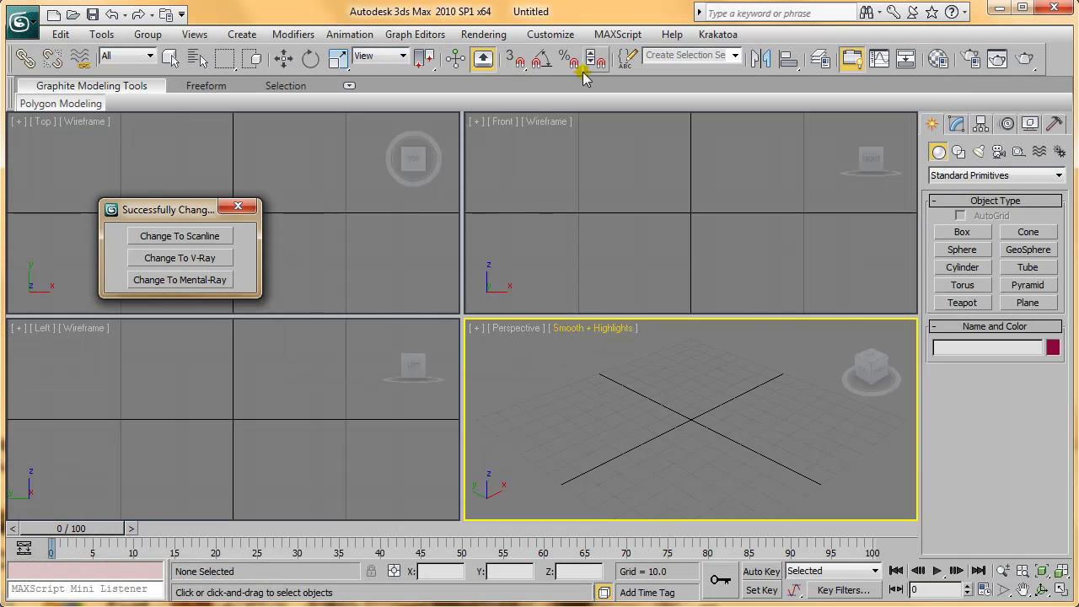
# Run the Render Changer v1.02 script, close the old v1.00 panel, and move the new panel aside.
pyautogui.click(617, 34)
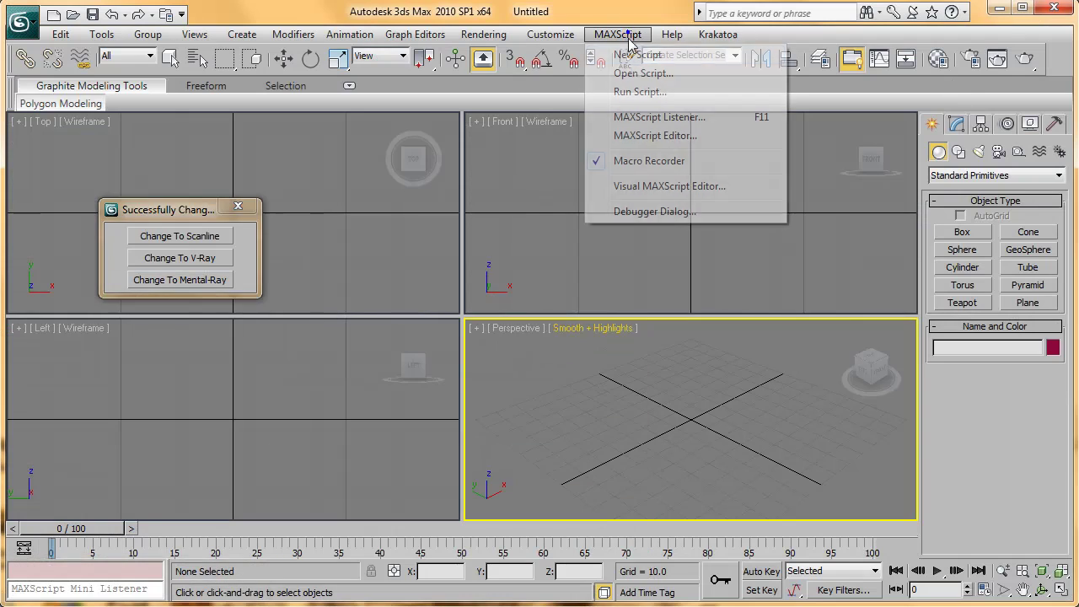
pyautogui.click(636, 93)
pyautogui.click(166, 111)
pyautogui.click(166, 112)
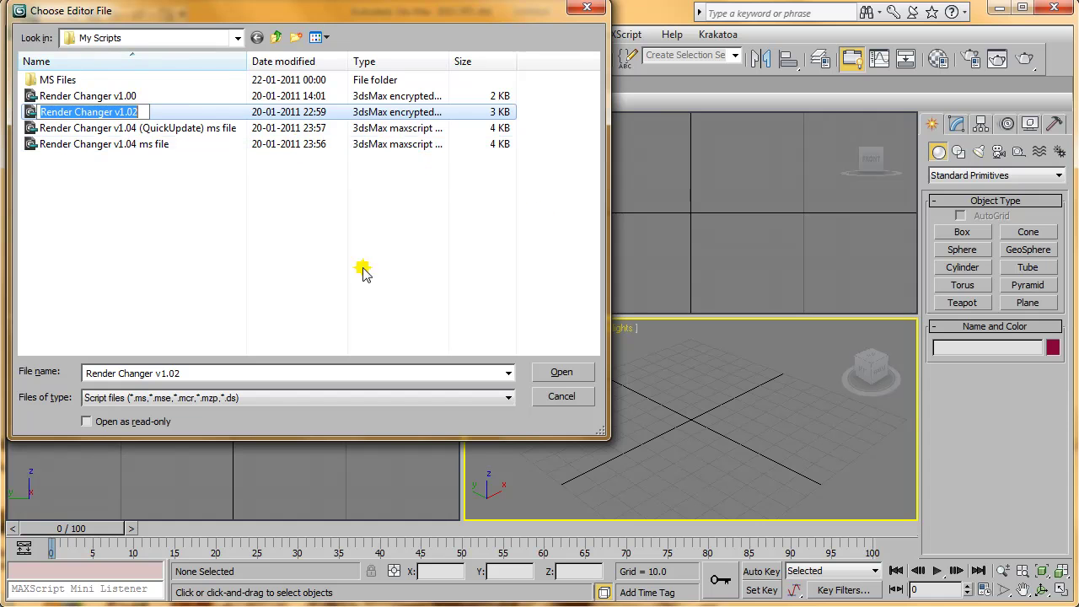
pyautogui.click(560, 373)
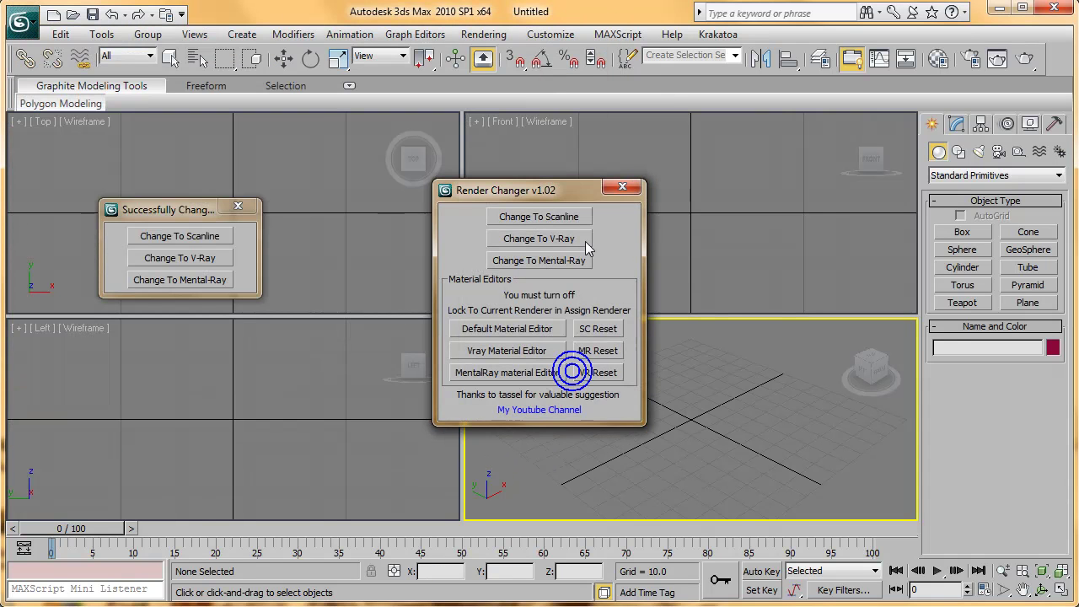
pyautogui.moveTo(554, 195); pyautogui.dragTo(393, 212)
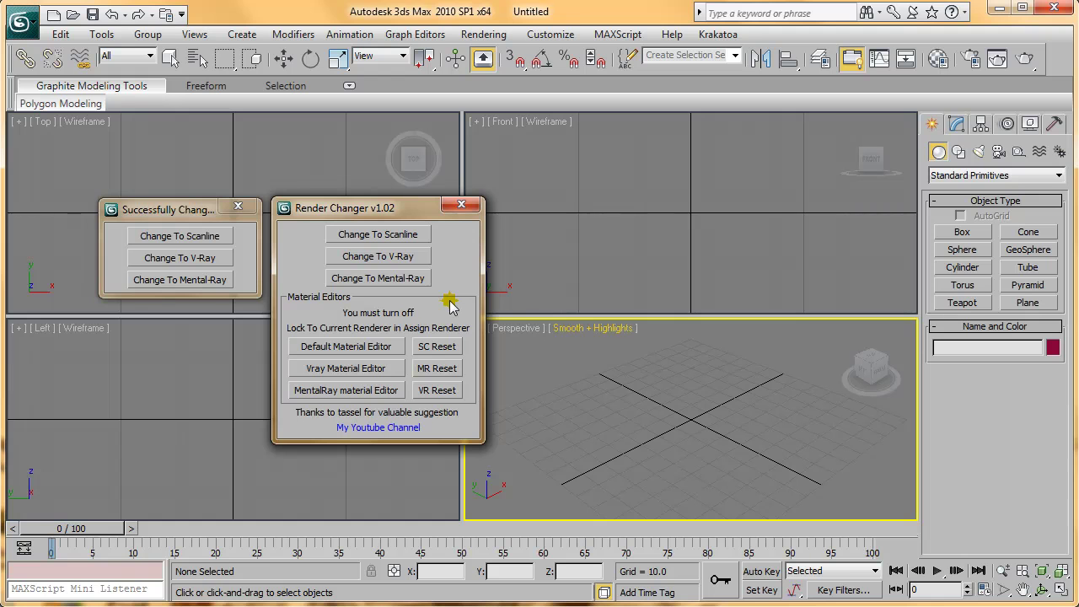
pyautogui.click(238, 206)
pyautogui.moveTo(389, 218); pyautogui.dragTo(283, 189)
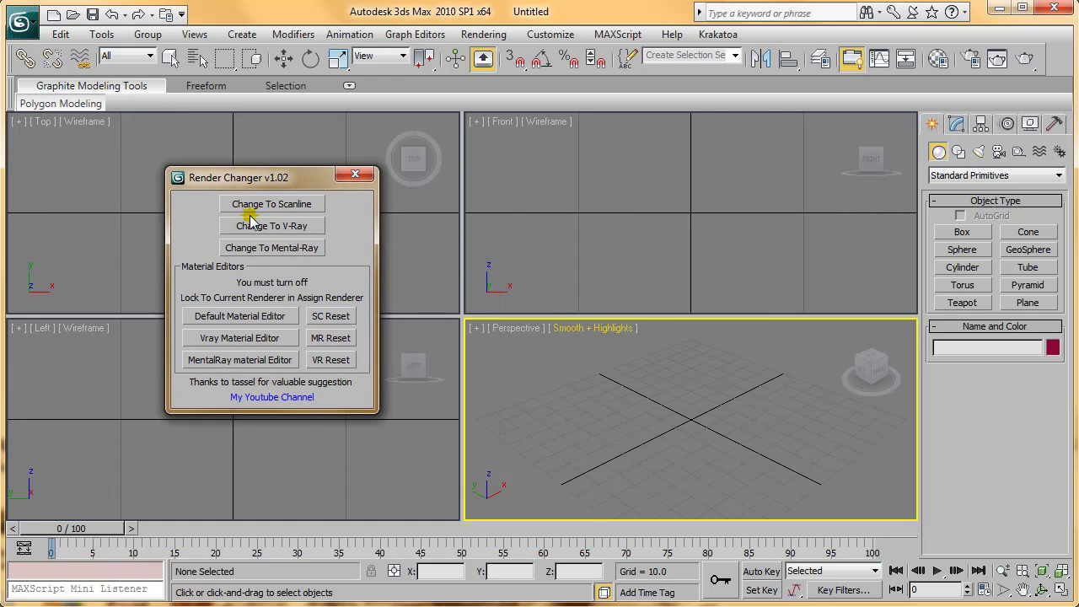
# Close the v1.02 panel and run the Render Changer v1.04 (QuickUpdate) script.
pyautogui.click(353, 174)
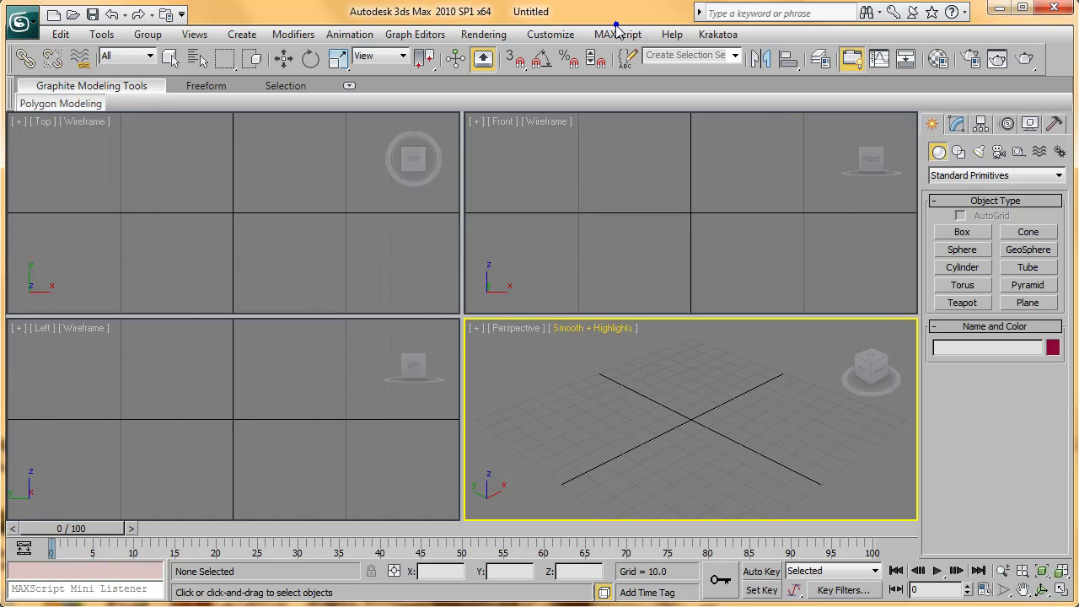
pyautogui.click(616, 34)
pyautogui.click(636, 93)
pyautogui.click(164, 128)
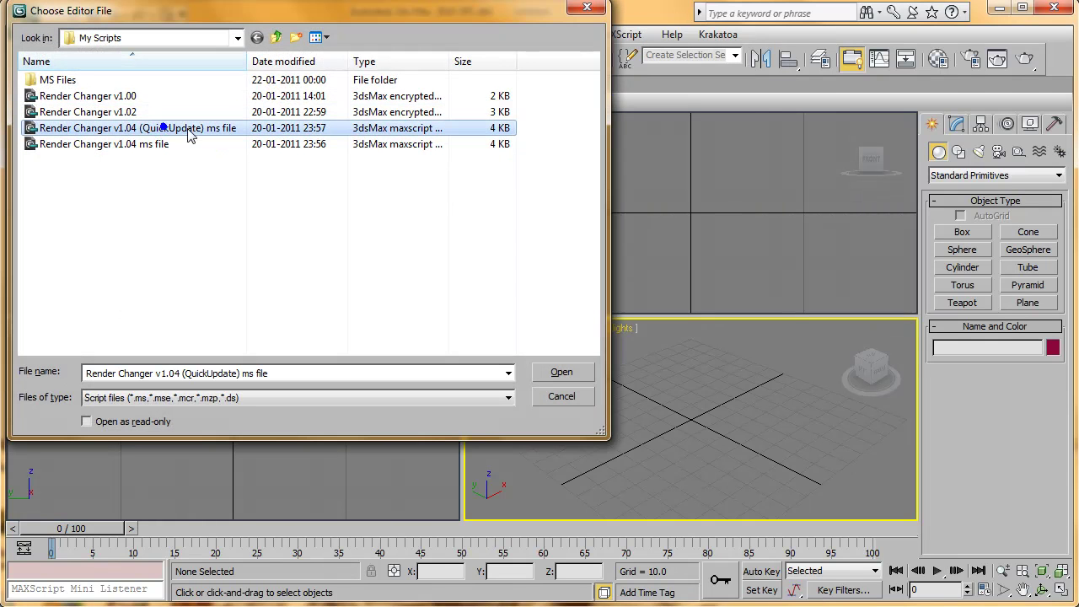
pyautogui.click(189, 132)
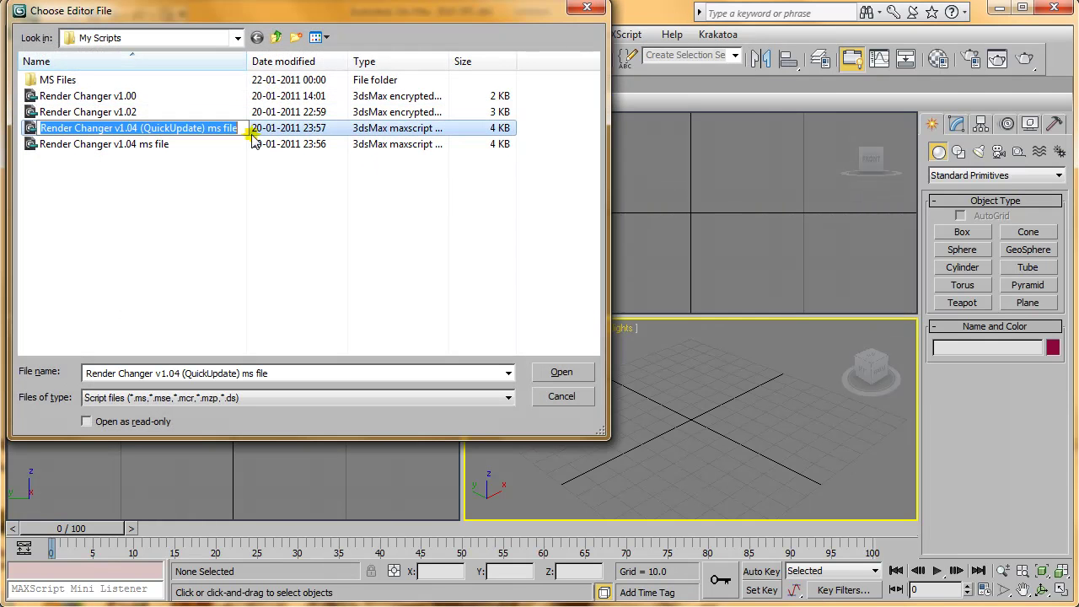
pyautogui.doubleClick(184, 131)
# Move the v1.04b panel left and open Render Setup to confirm Default Scanline Renderer.
pyautogui.moveTo(548, 169); pyautogui.dragTo(336, 150)
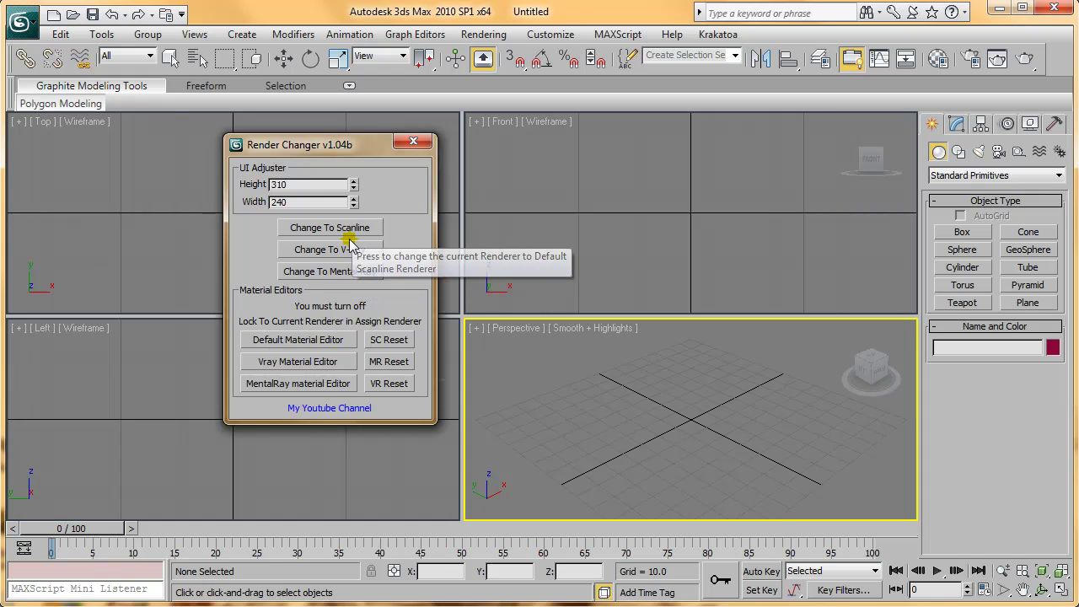
pyautogui.moveTo(337, 144); pyautogui.dragTo(253, 133)
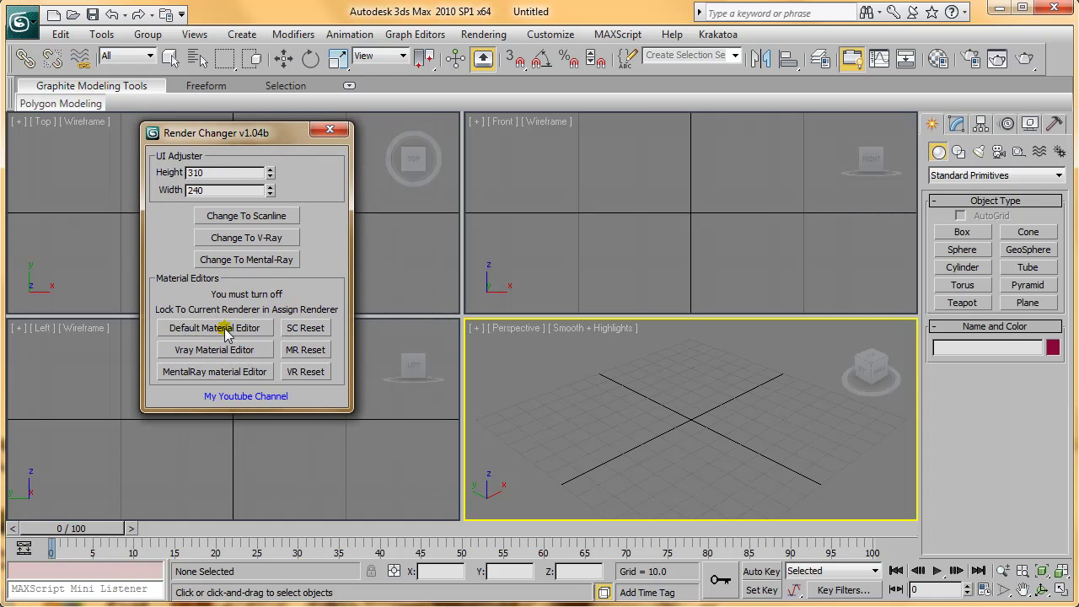
pyautogui.click(483, 34)
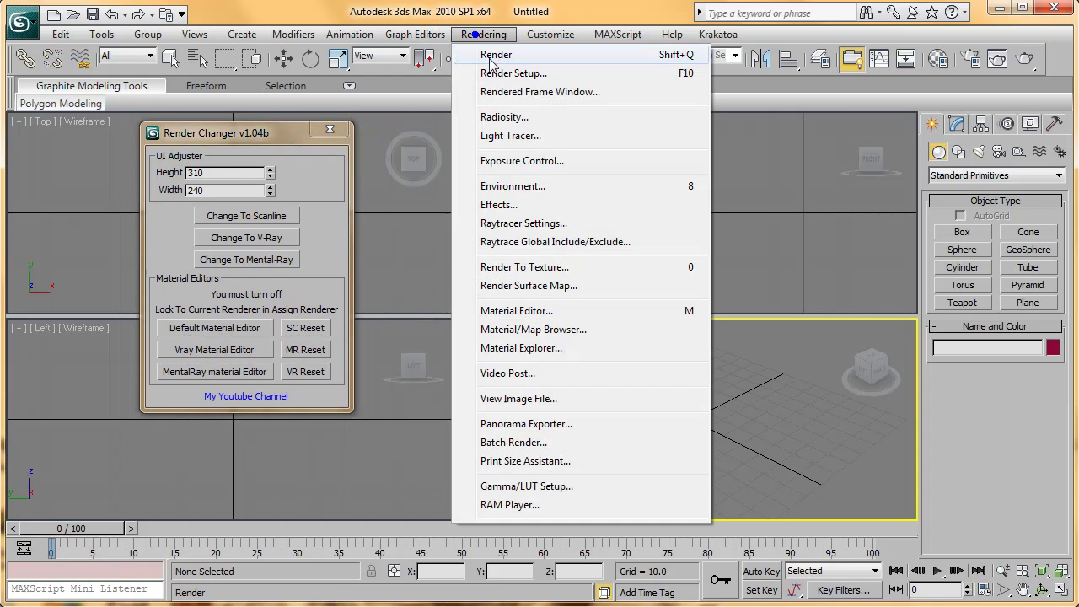
pyautogui.click(514, 74)
# In Assign Renderer, unlock the Material Editor, set it to Default Scanline, then re-lock it.
pyautogui.rightClick(786, 259)
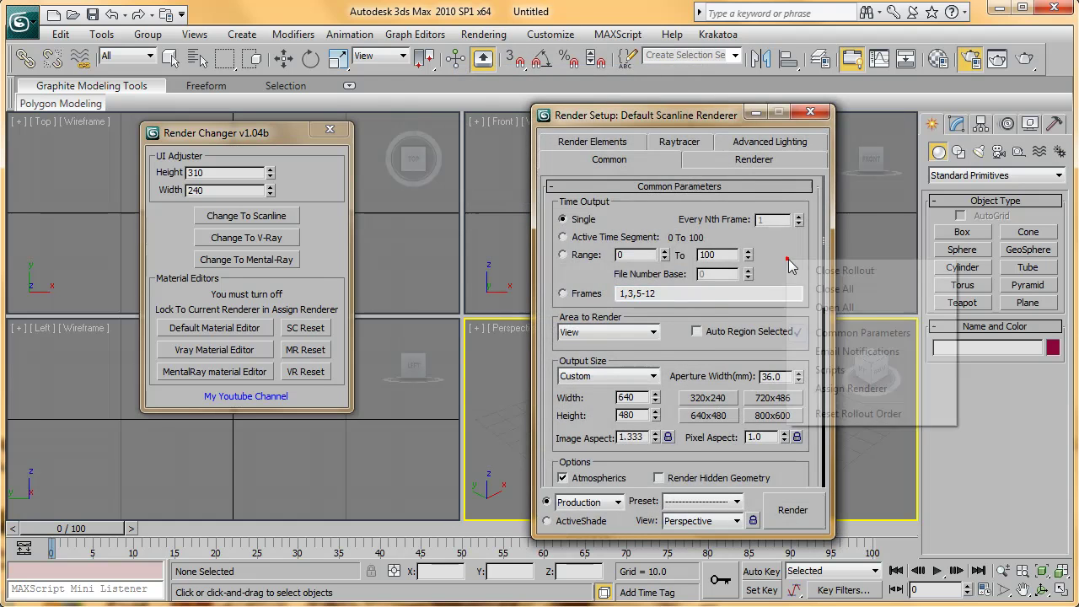
pyautogui.click(850, 388)
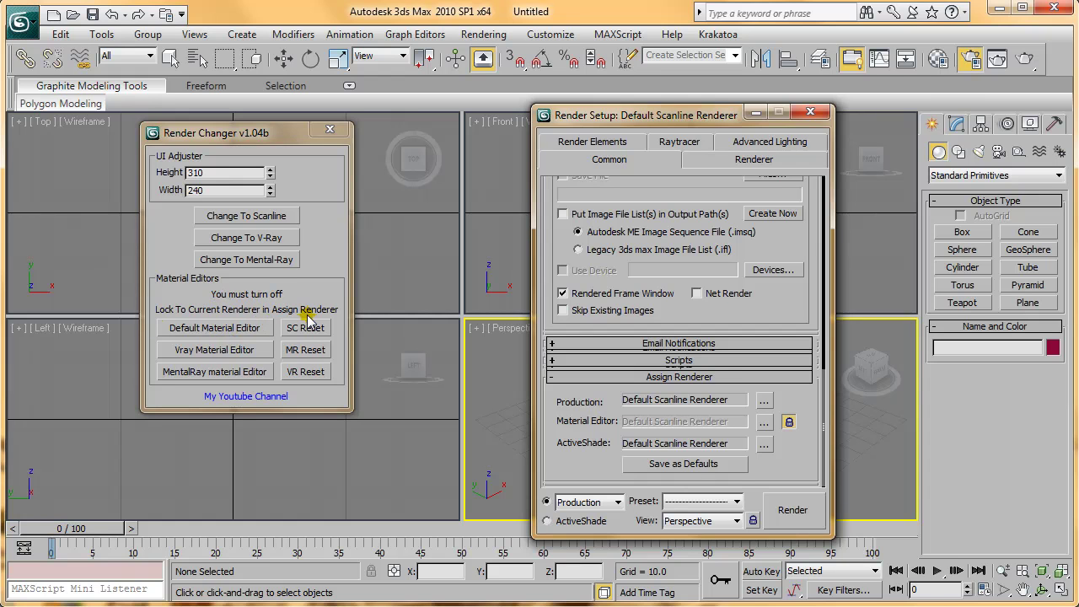
pyautogui.click(788, 421)
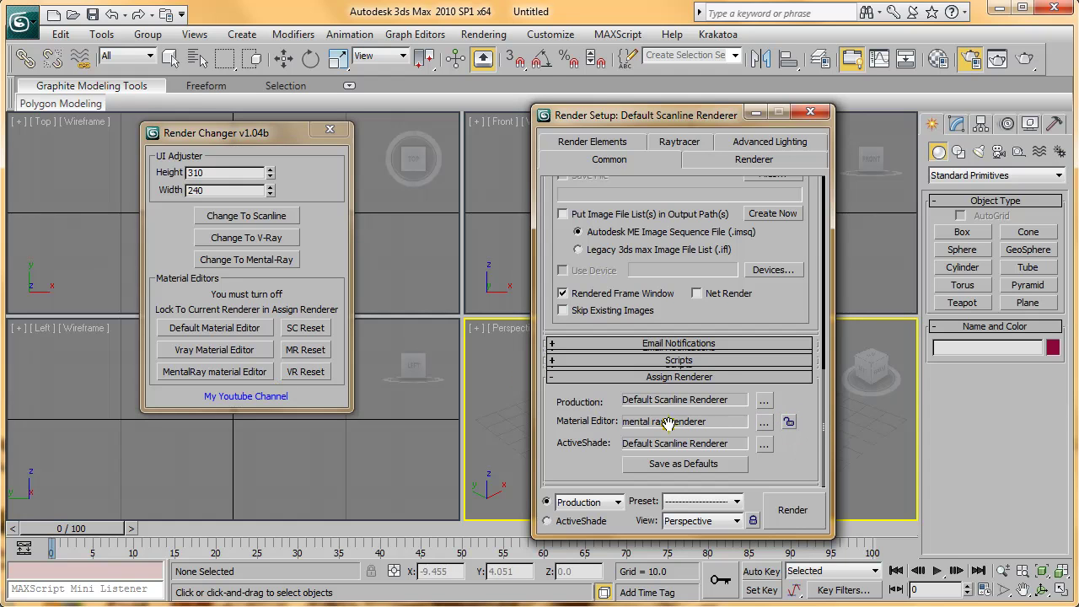
pyautogui.click(227, 328)
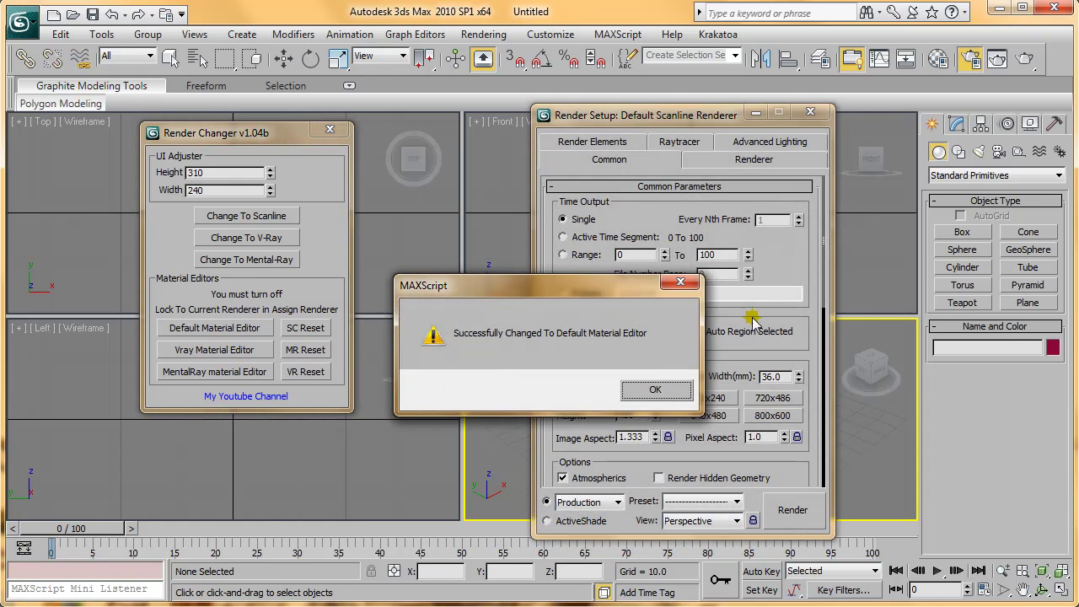
pyautogui.click(655, 389)
pyautogui.rightClick(725, 346)
pyautogui.click(795, 479)
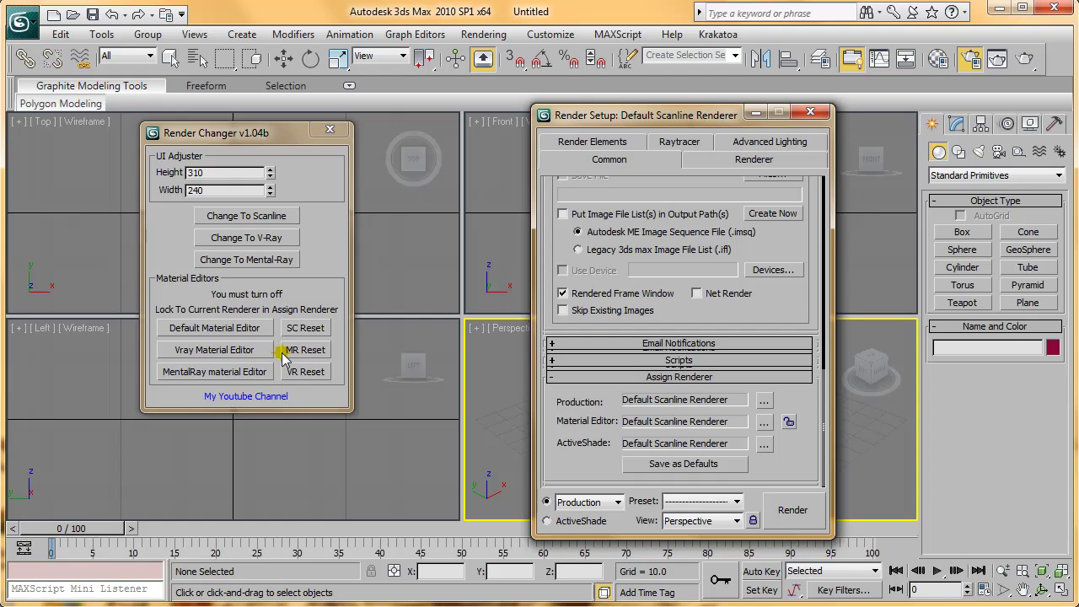
pyautogui.click(788, 421)
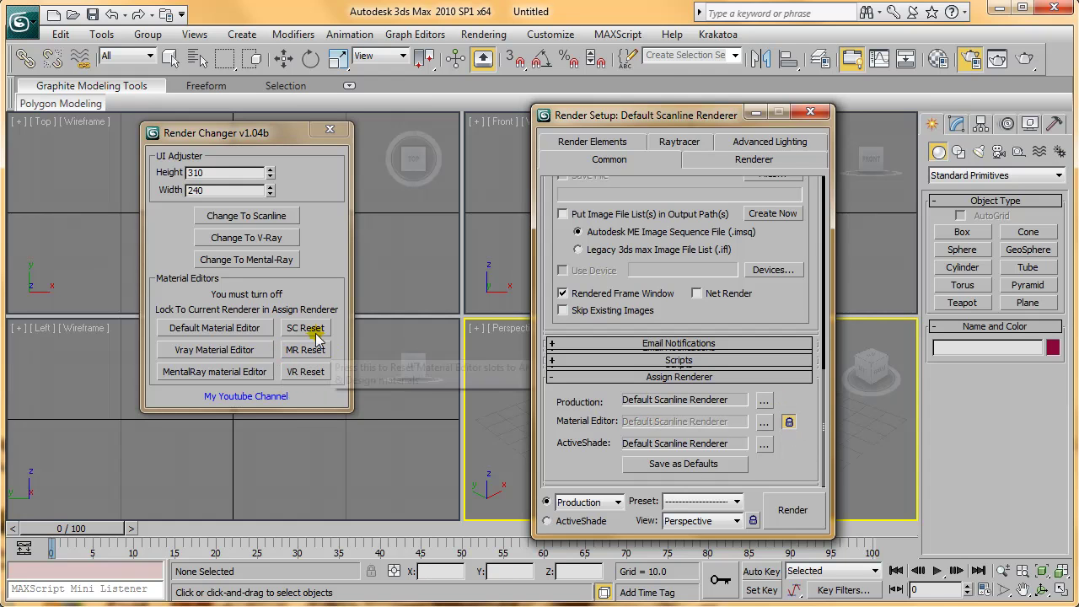
# Open the Material Editor, move it to the right, and select slots 16 and 1.
pyautogui.click(810, 112)
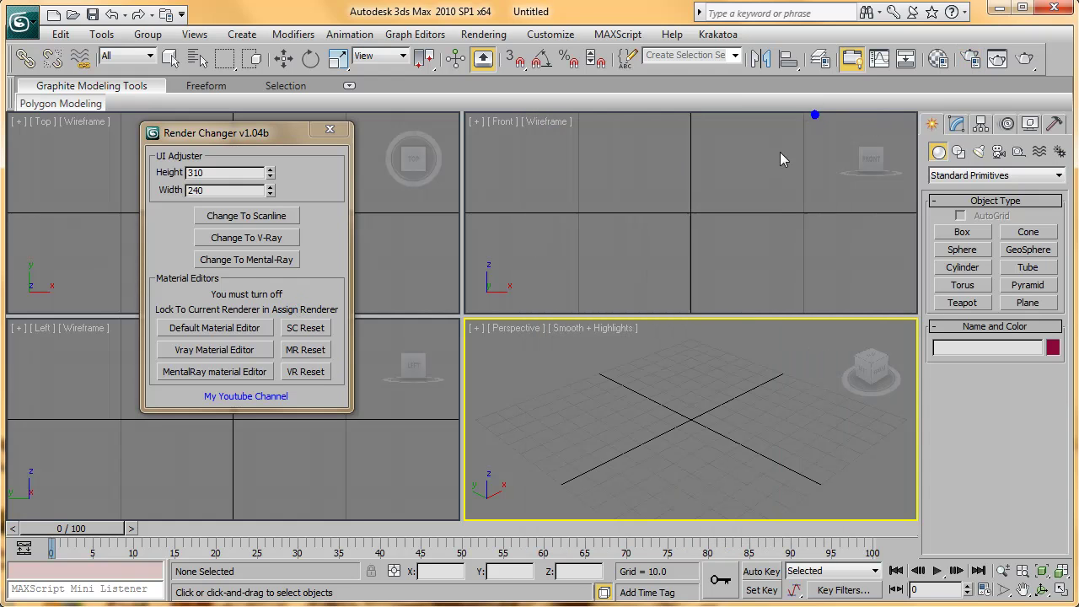
pyautogui.click(939, 60)
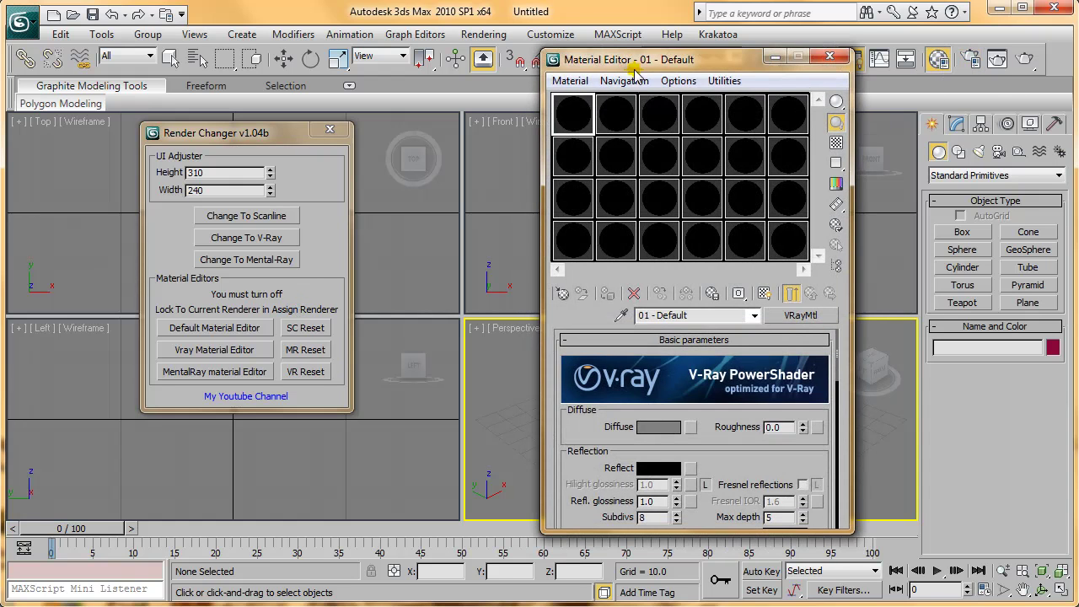
pyautogui.moveTo(632, 60); pyautogui.dragTo(847, 61)
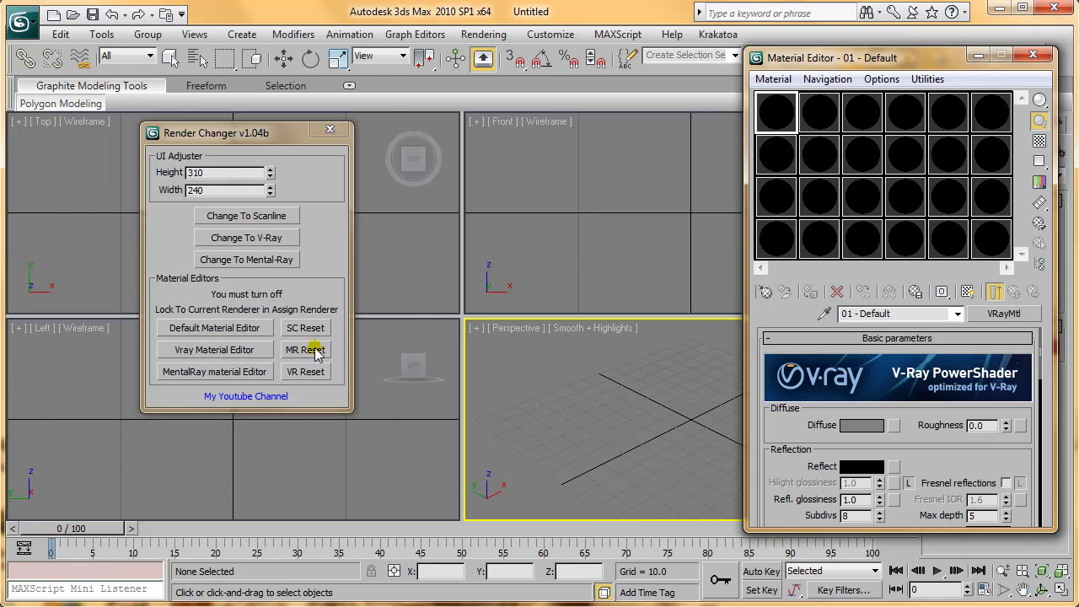
pyautogui.click(905, 195)
pyautogui.click(778, 120)
# Check Render Setup, then reset all material slots to Standard materials with SC Reset.
pyautogui.click(483, 33)
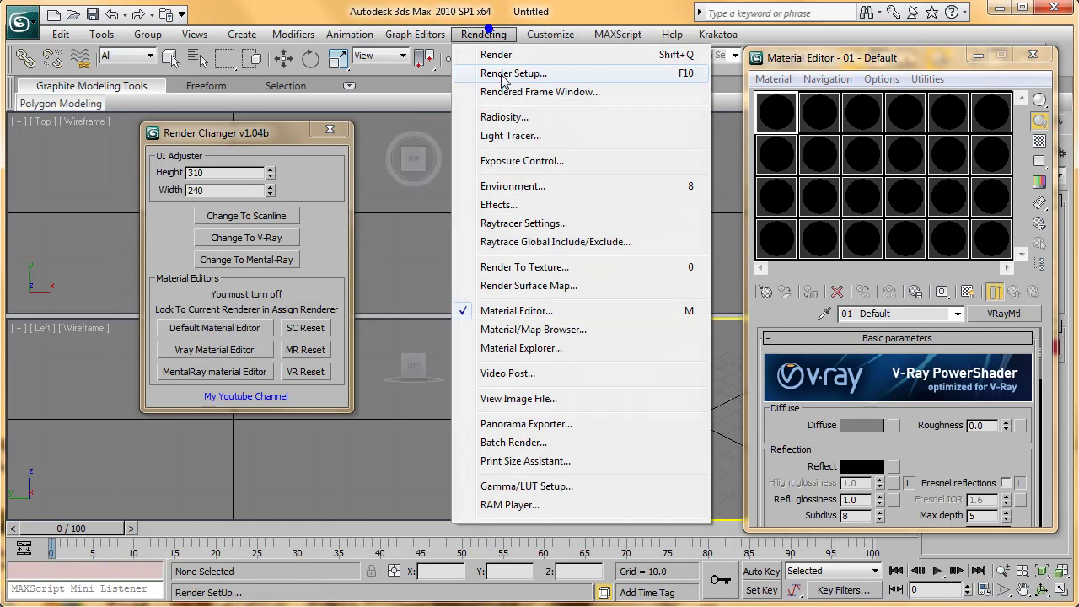
pyautogui.click(496, 74)
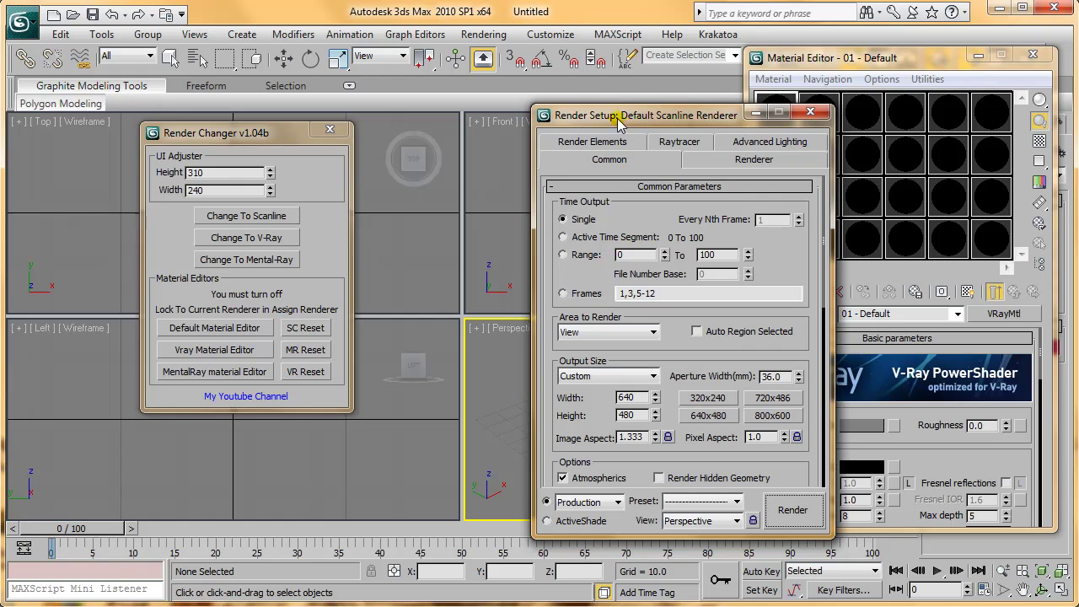
pyautogui.click(810, 112)
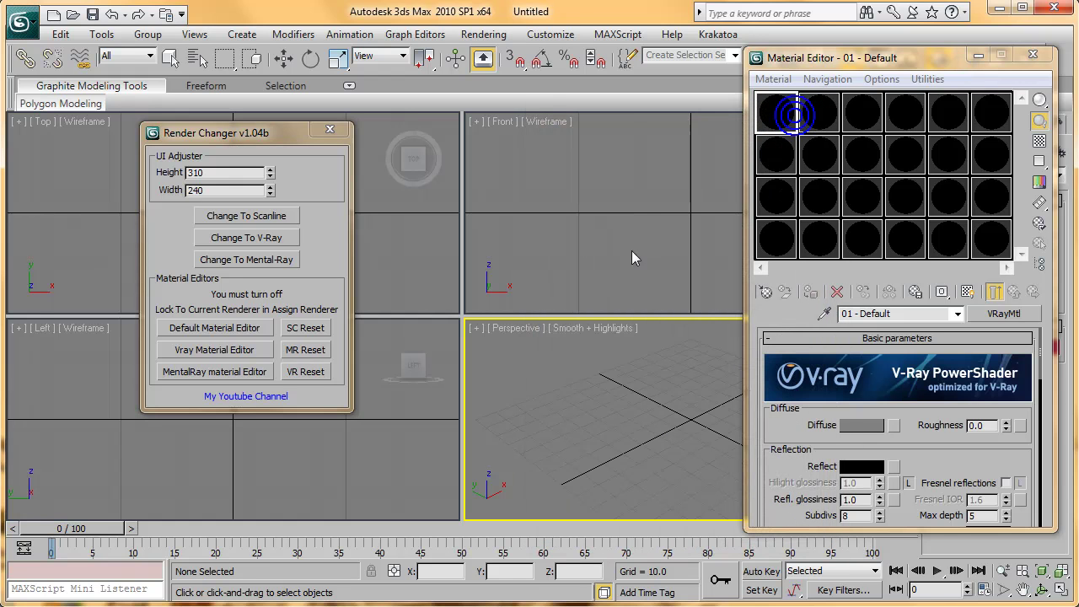
pyautogui.click(308, 331)
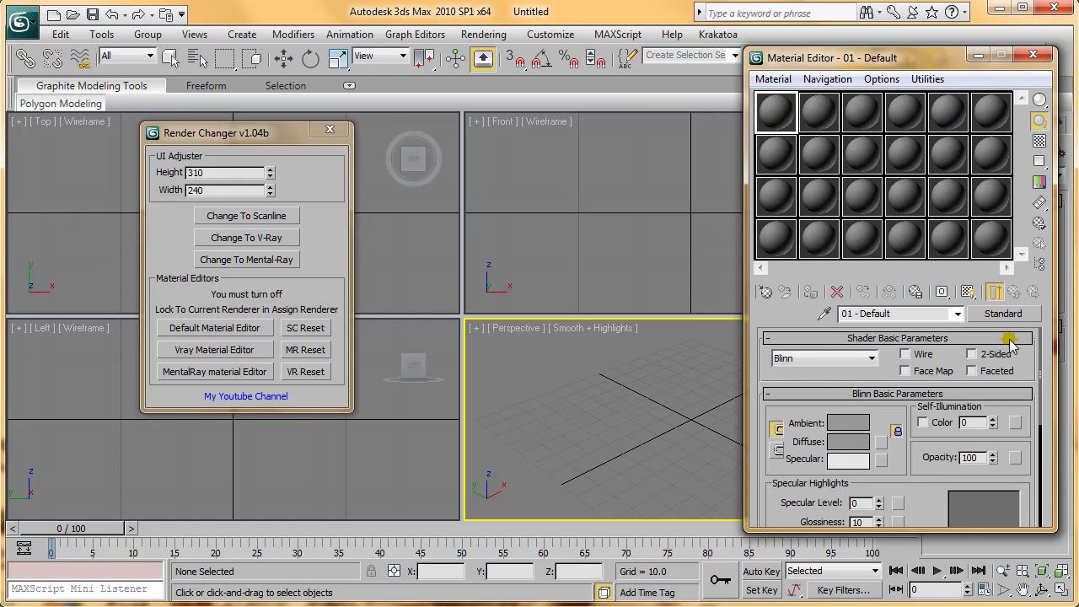
# Switch to mental ray and reset the material slots to Arch & Design materials.
pyautogui.click(988, 243)
pyautogui.click(776, 111)
pyautogui.click(246, 260)
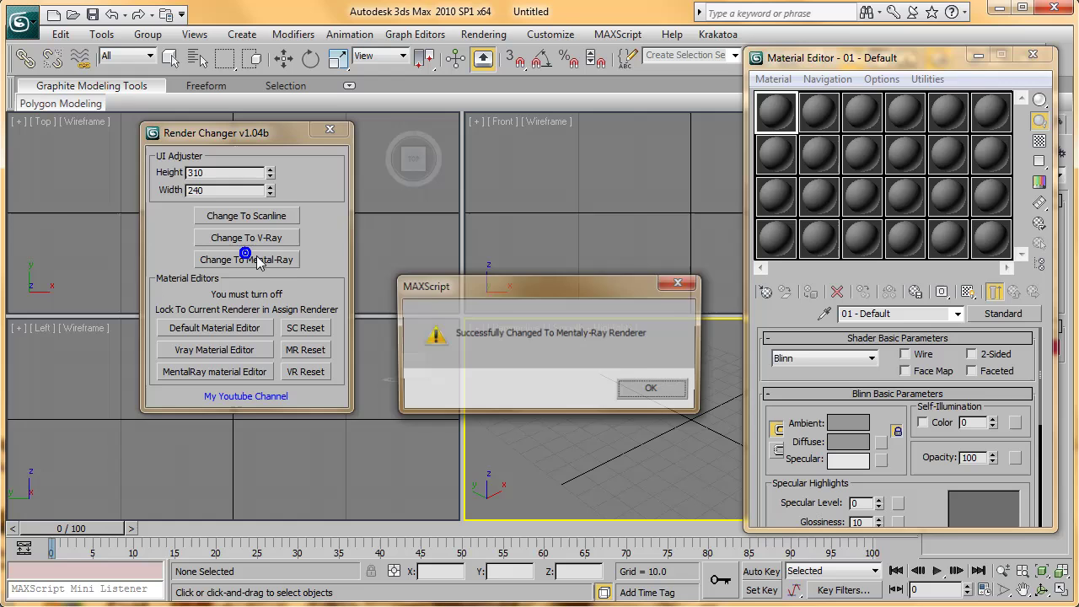
pyautogui.click(652, 387)
pyautogui.click(303, 351)
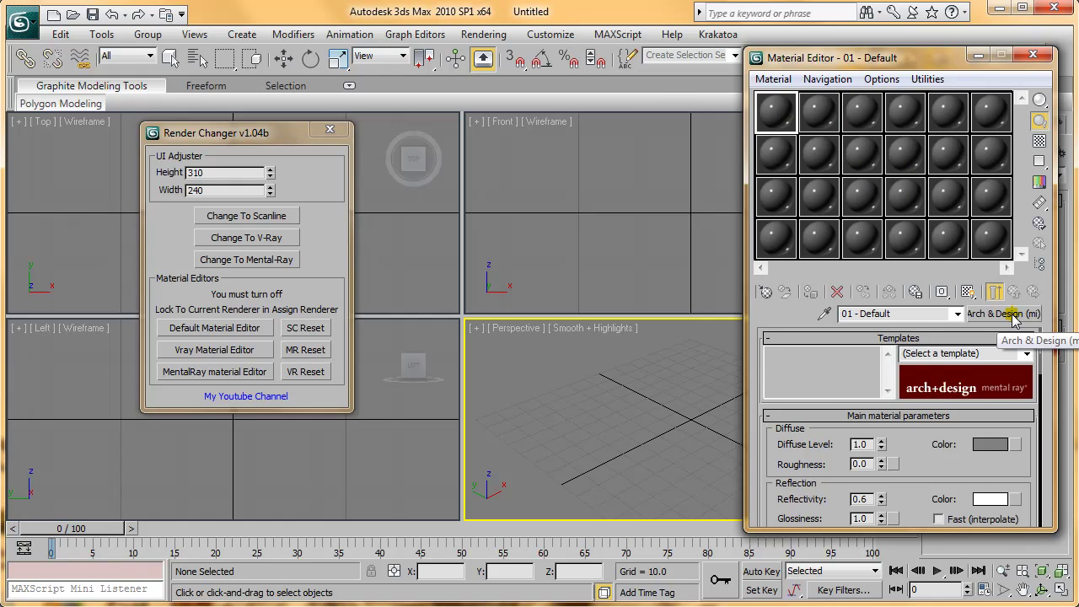
# Switch to V-Ray, reset slots to VRayMtl, then reset them back to Standard materials.
pyautogui.click(262, 237)
pyautogui.click(633, 385)
pyautogui.click(307, 374)
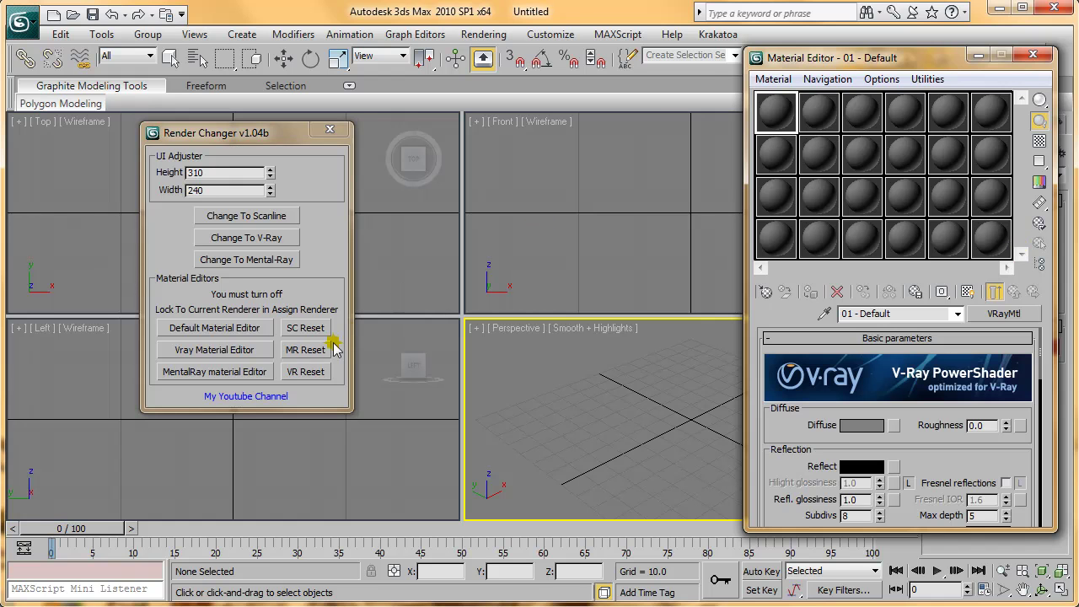
pyautogui.click(305, 328)
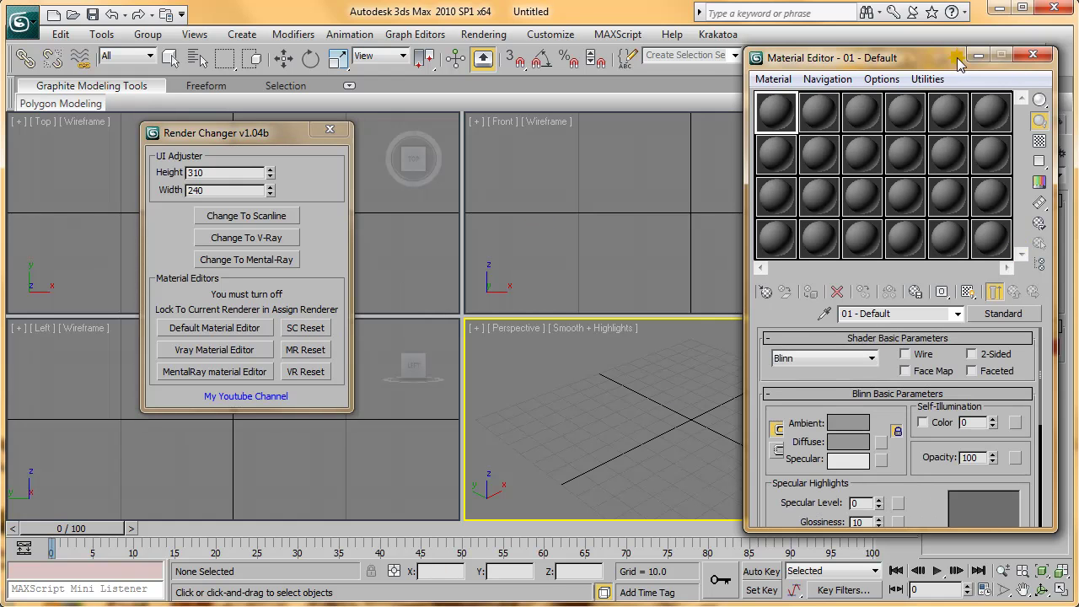
# Close the Material Editor and the Render Changer v1.04b panel.
pyautogui.click(1024, 57)
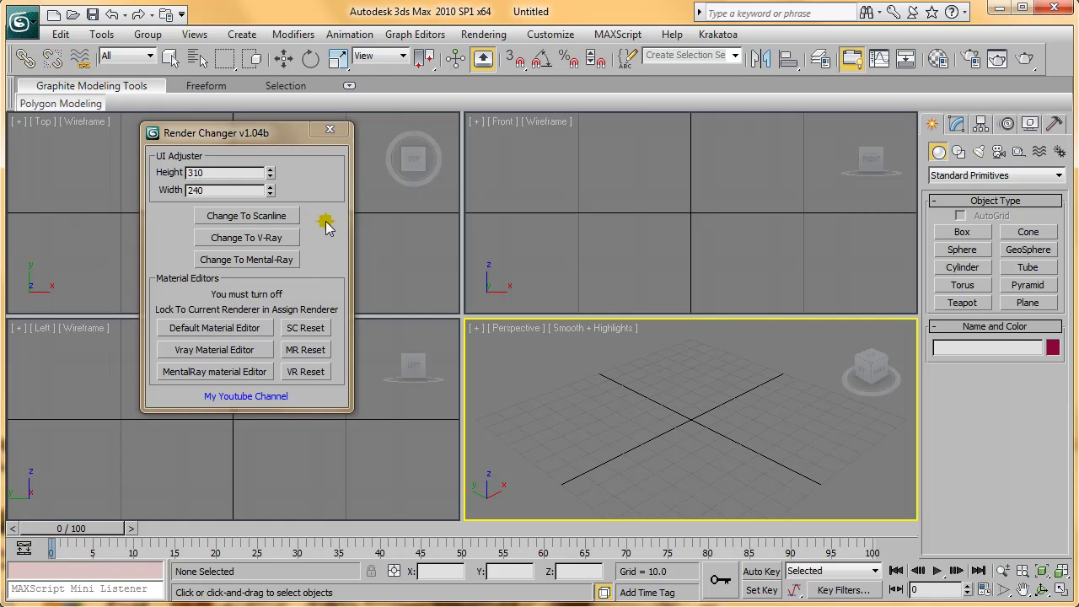
pyautogui.click(331, 132)
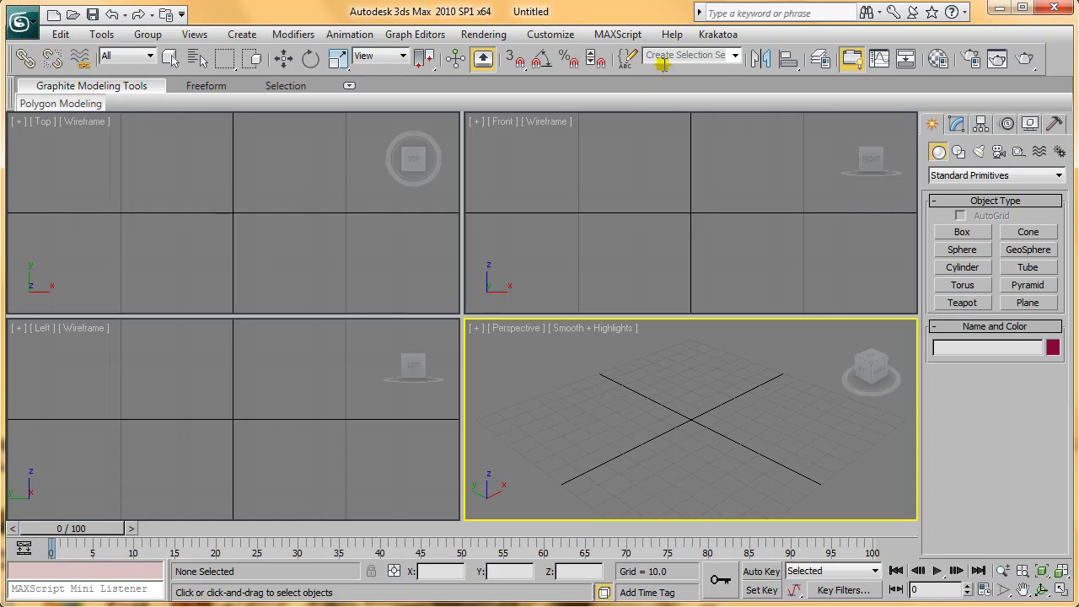
# Open the MAXScript Listener and run rendererclass.classes to list installed renderers.
pyautogui.click(620, 38)
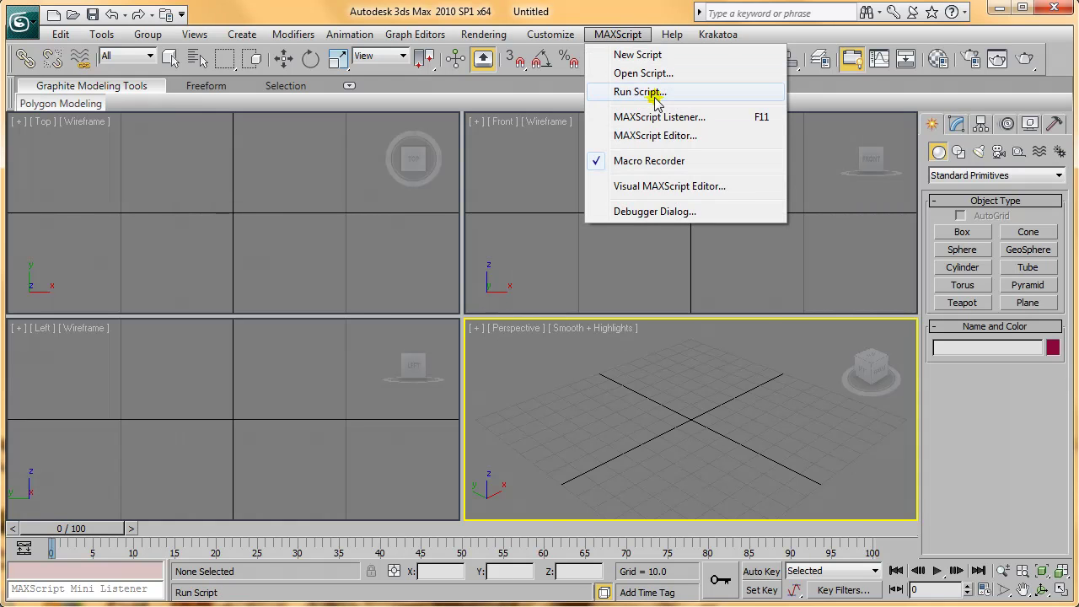
pyautogui.click(665, 122)
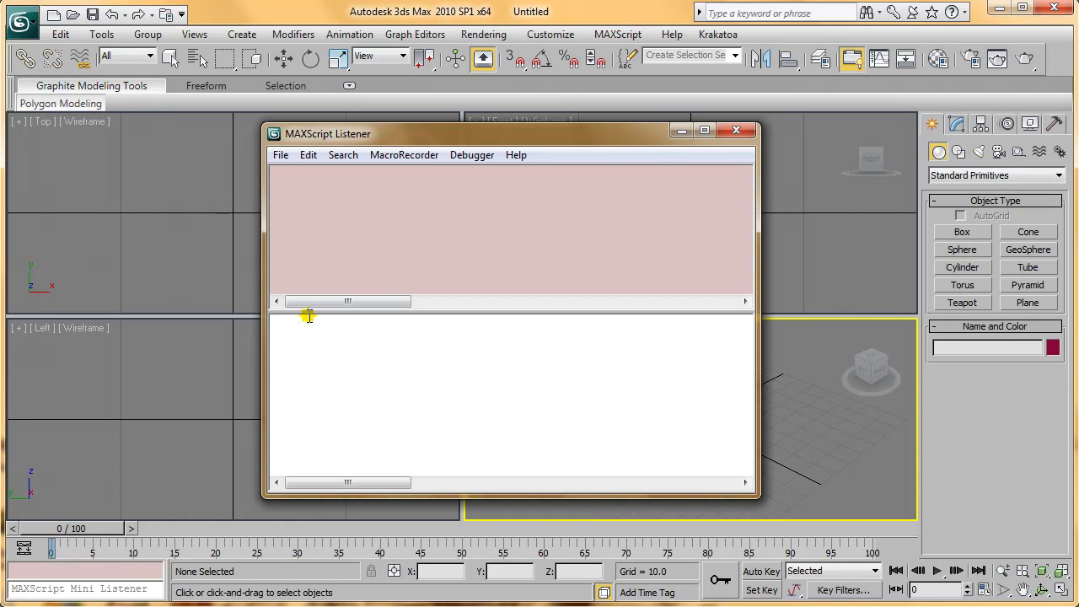
pyautogui.write('render')
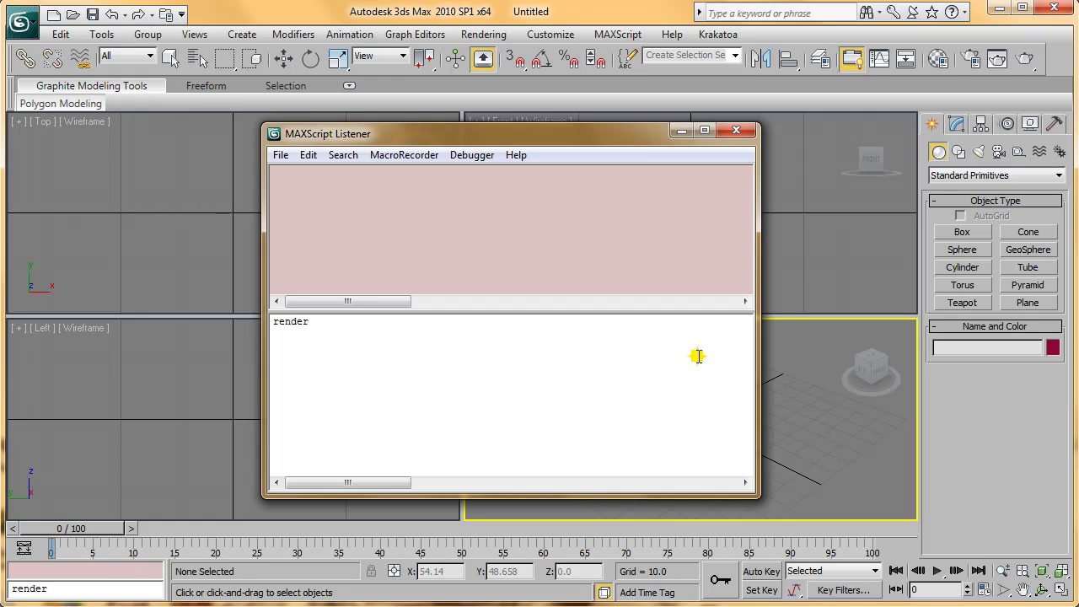
pyautogui.write('erclass.classes')
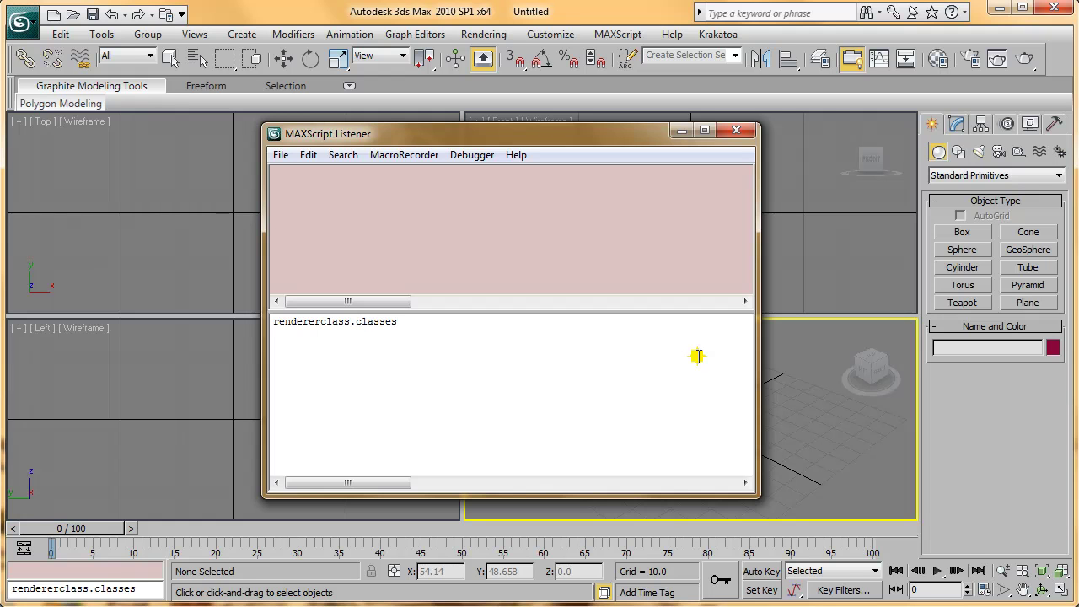
pyautogui.press('Return')
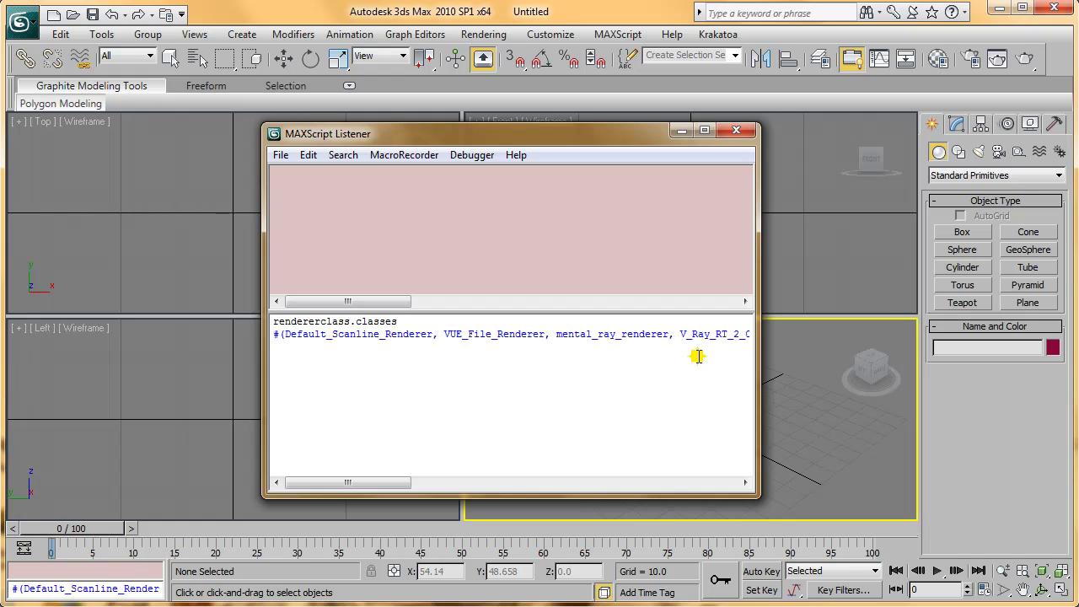
# Select and delete the Listener output, then close the MAXScript Listener.
pyautogui.moveTo(348, 482)
pyautogui.mouseDown()
pyautogui.moveTo(397, 482)
pyautogui.moveTo(337, 482)
pyautogui.mouseUp()
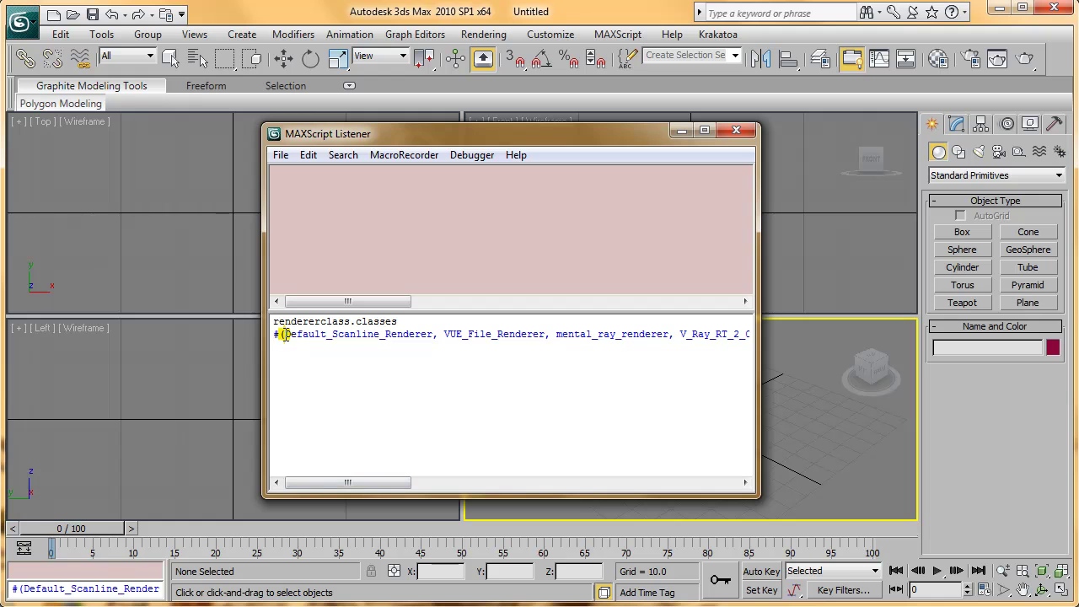
pyautogui.moveTo(281, 334); pyautogui.dragTo(434, 335)
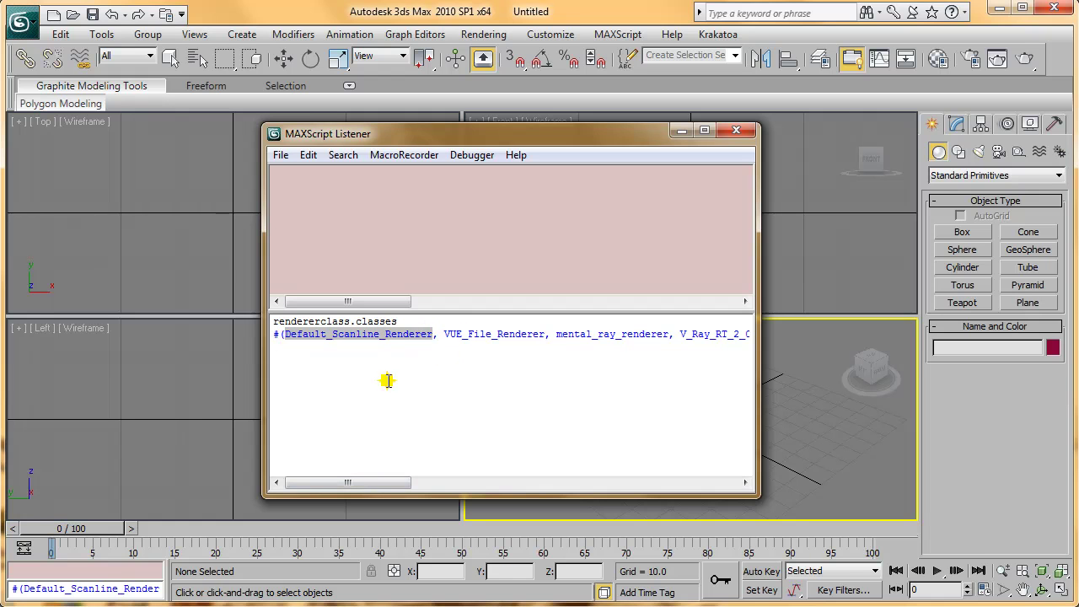
pyautogui.click(421, 368)
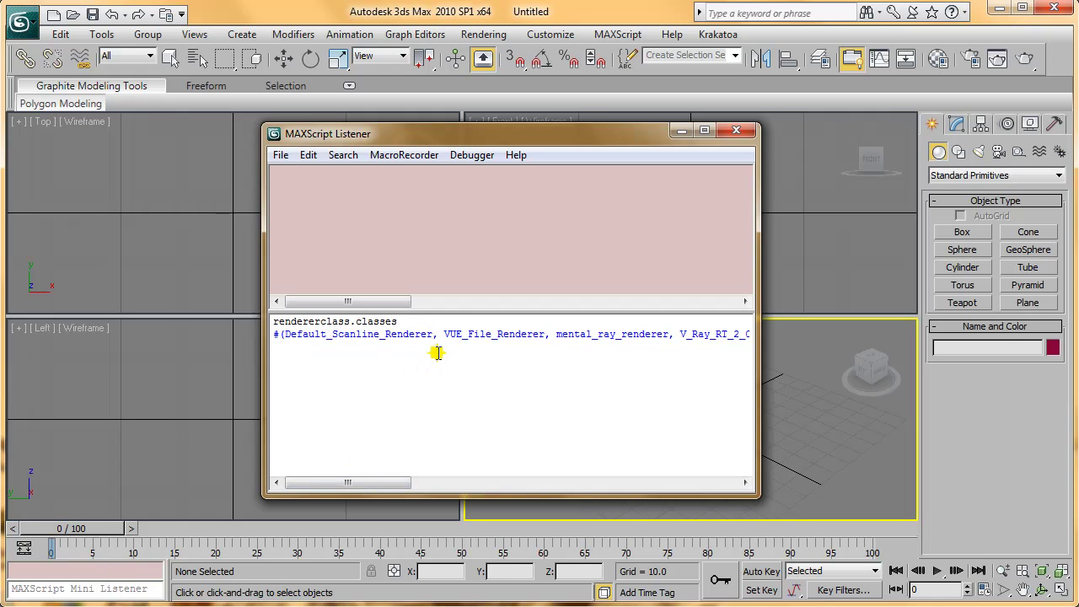
pyautogui.moveTo(409, 321); pyautogui.dragTo(738, 343)
pyautogui.press('Delete')
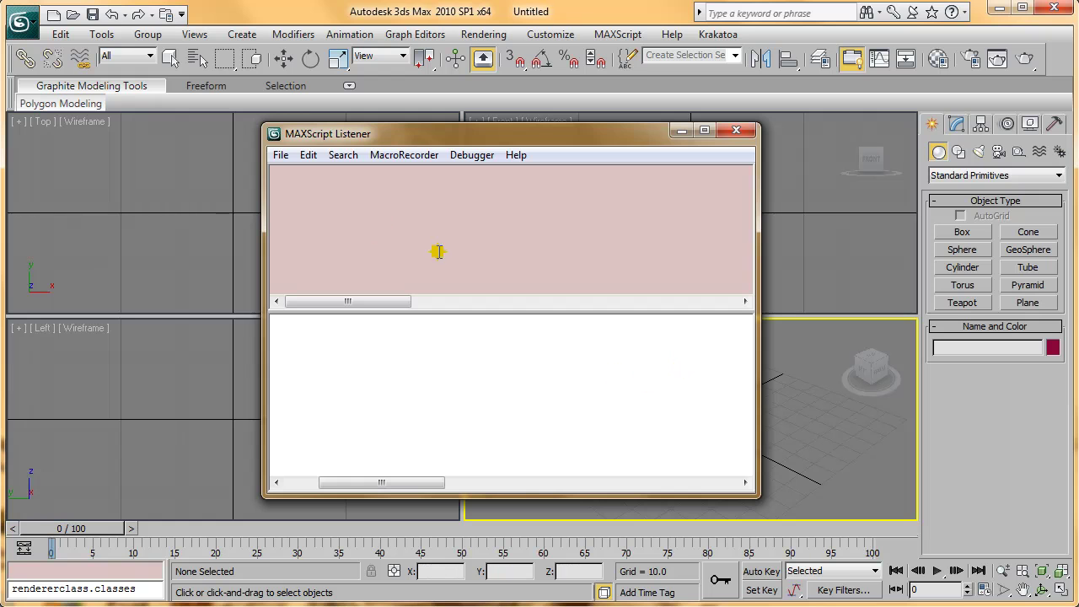
pyautogui.click(736, 130)
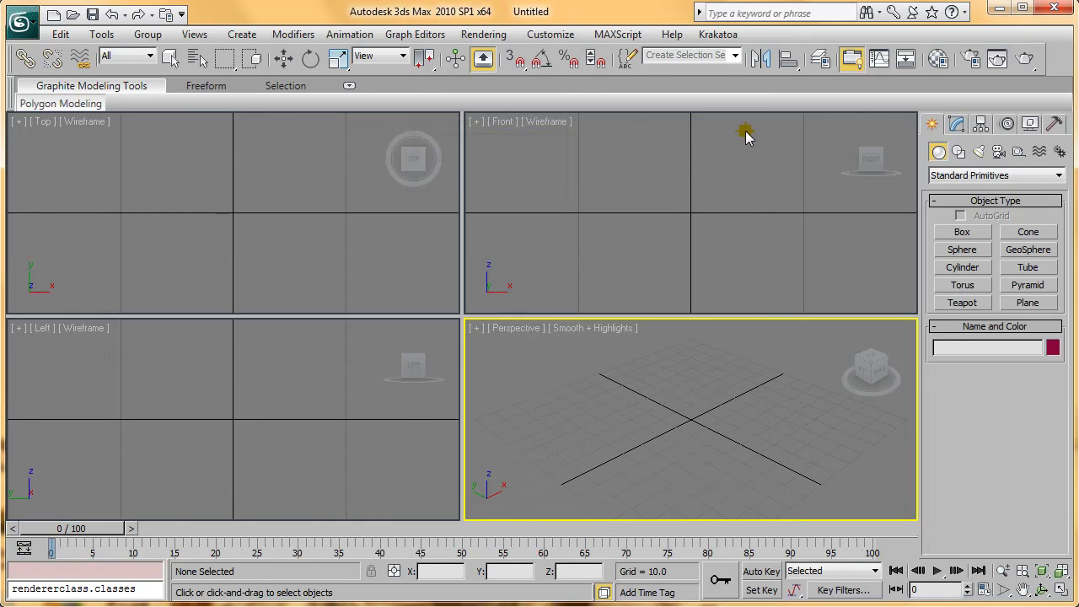